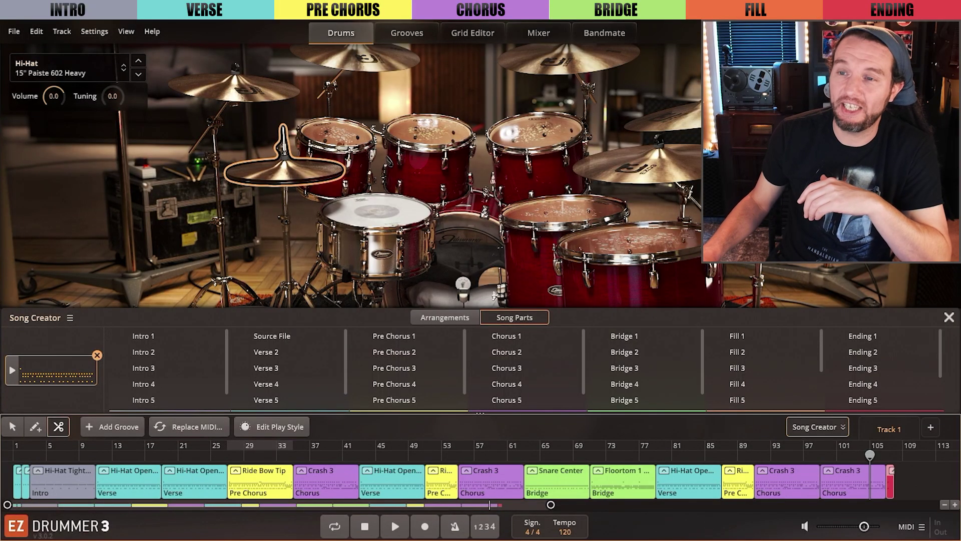
- Switch from the scissors tool back to the select arrow with the V shortcut
key(v)
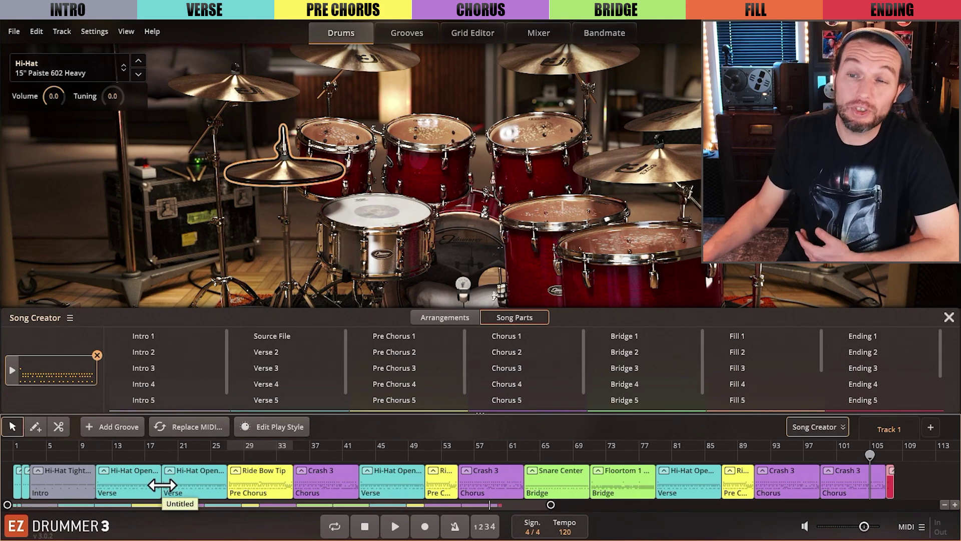
- Zoom the timeline into bars 15–25 and give the arrangement area more height
scroll(162, 484, up, 5)
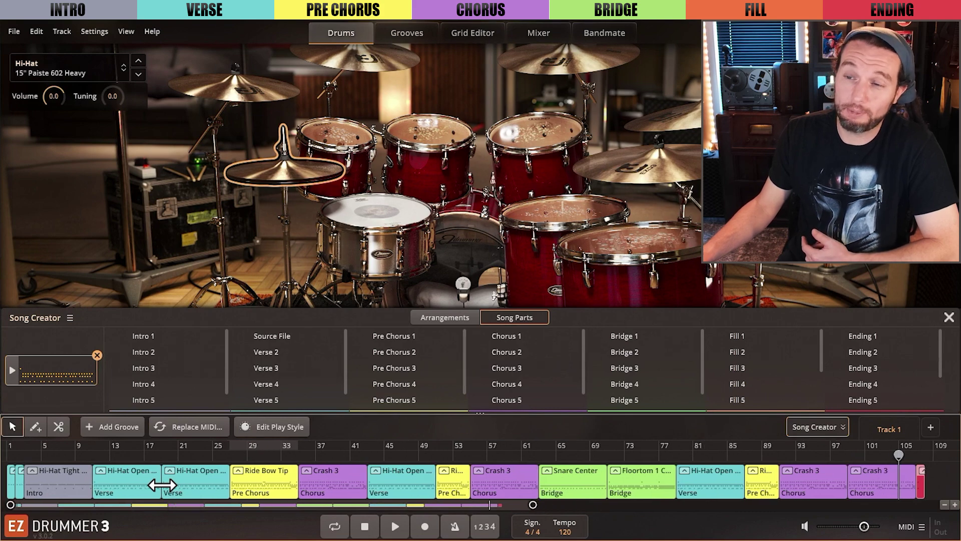
scroll(162, 484, down, 1)
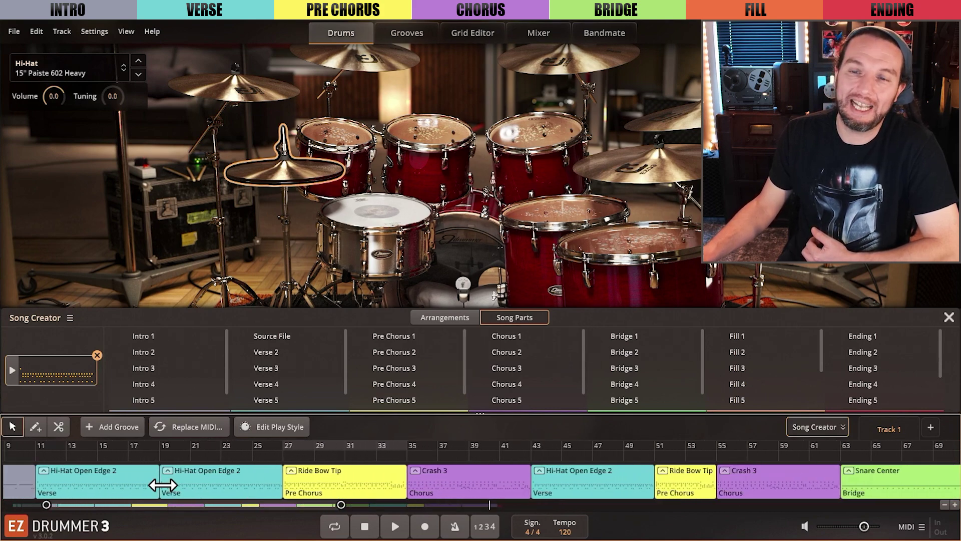
scroll(163, 485, up, 2)
scroll(163, 485, down, 2)
scroll(163, 485, up, 3)
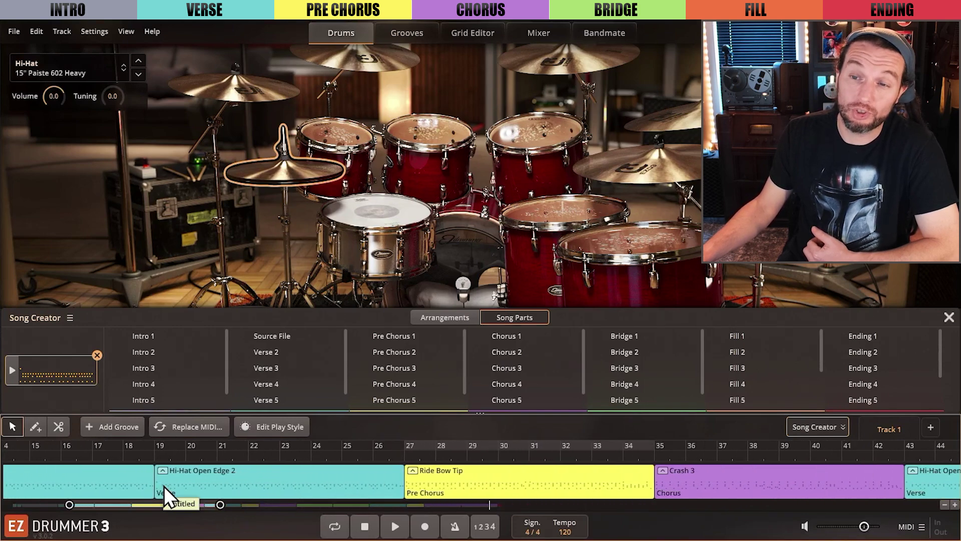
scroll(271, 477, right, 5)
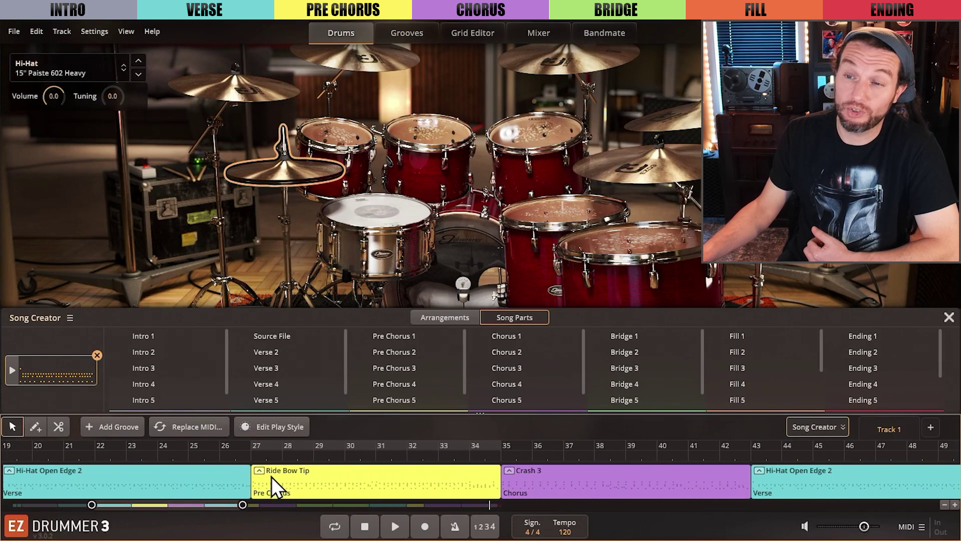
scroll(269, 476, left, 8)
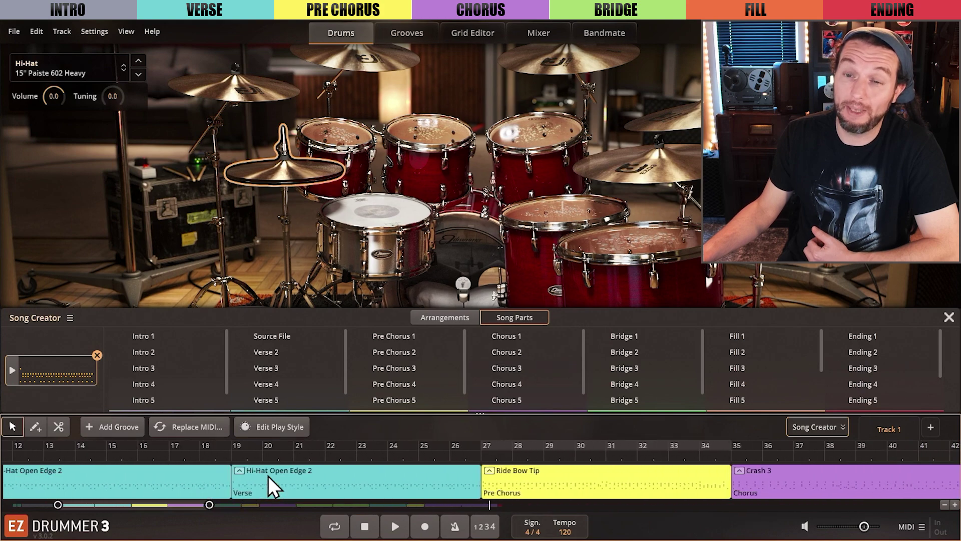
scroll(269, 483, up, 3)
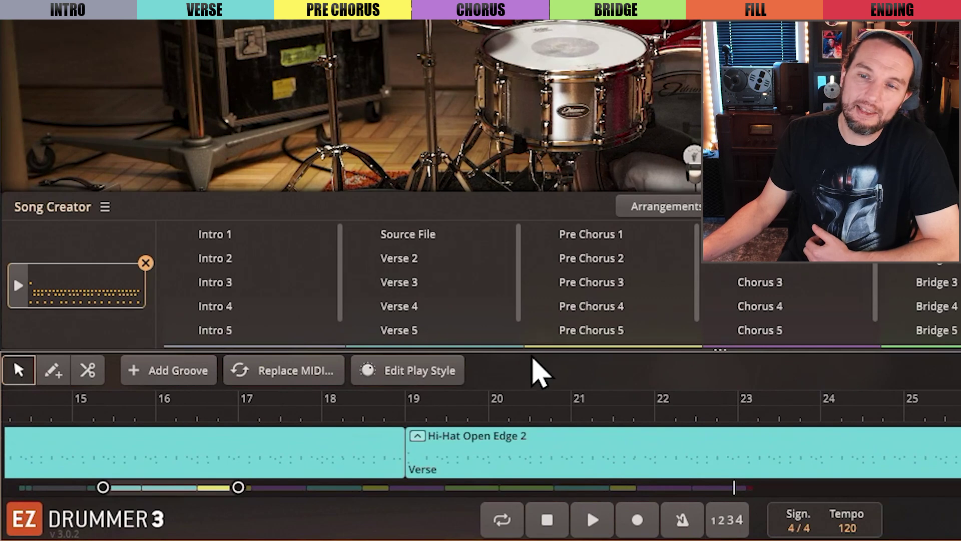
drag(530, 345, 533, 315)
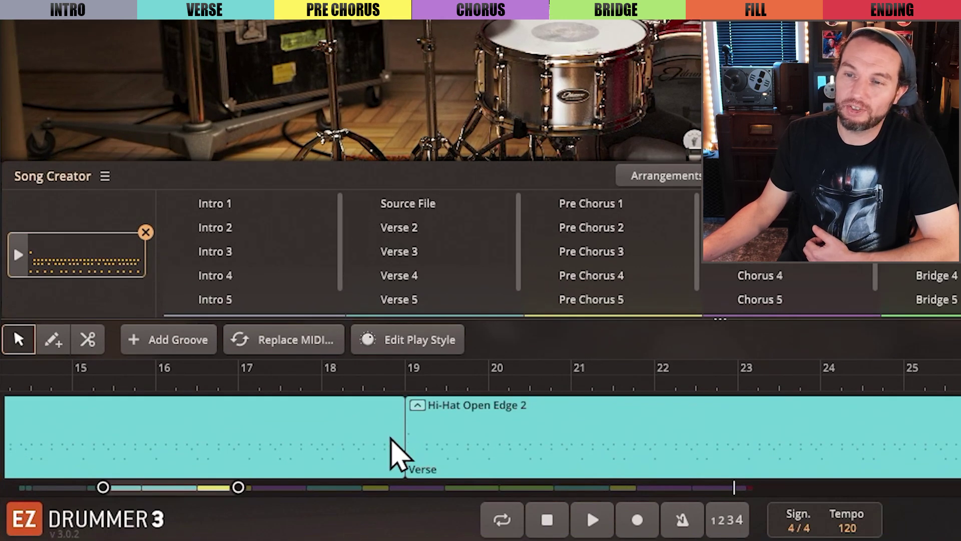
- Set playback to start at bar 18, preview it, and enlarge the drum kit area
click(322, 385)
key(space)
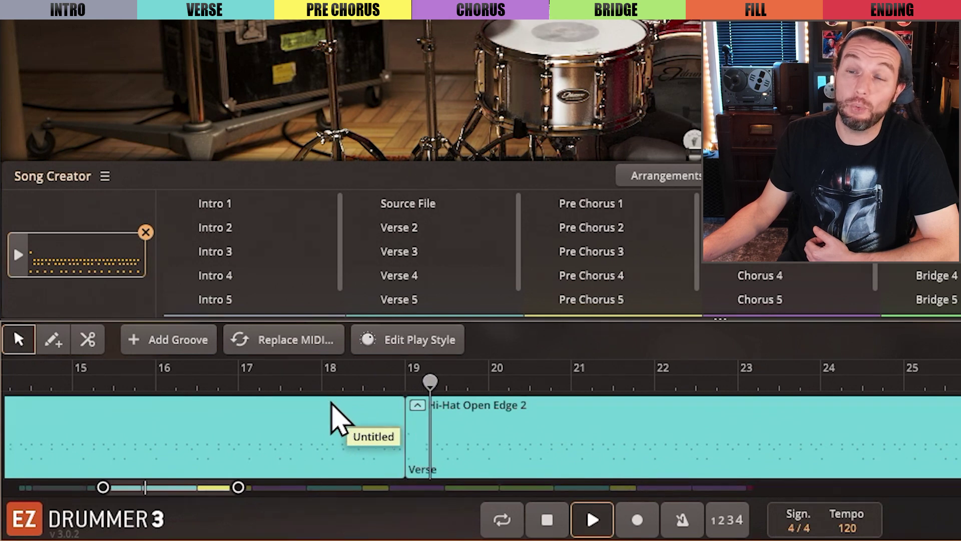
key(space)
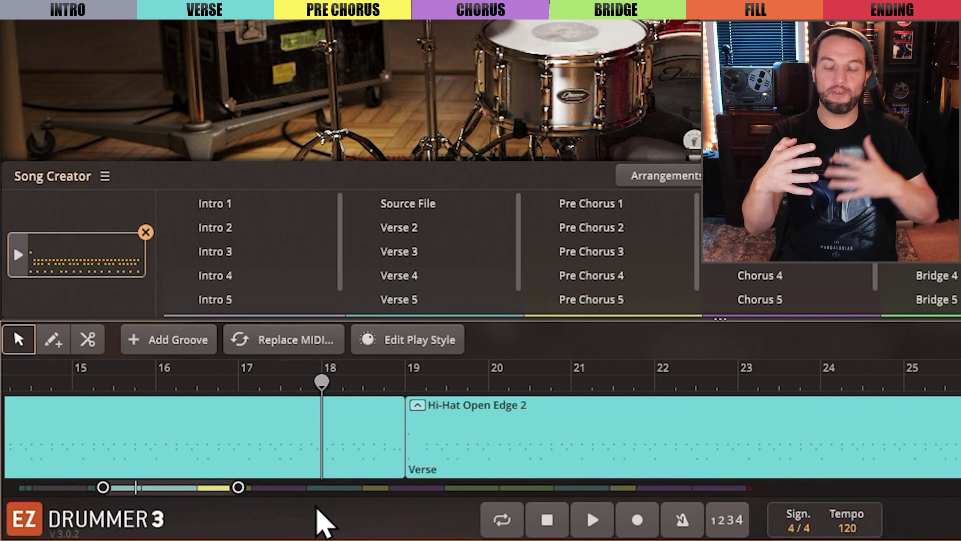
drag(720, 318, 721, 345)
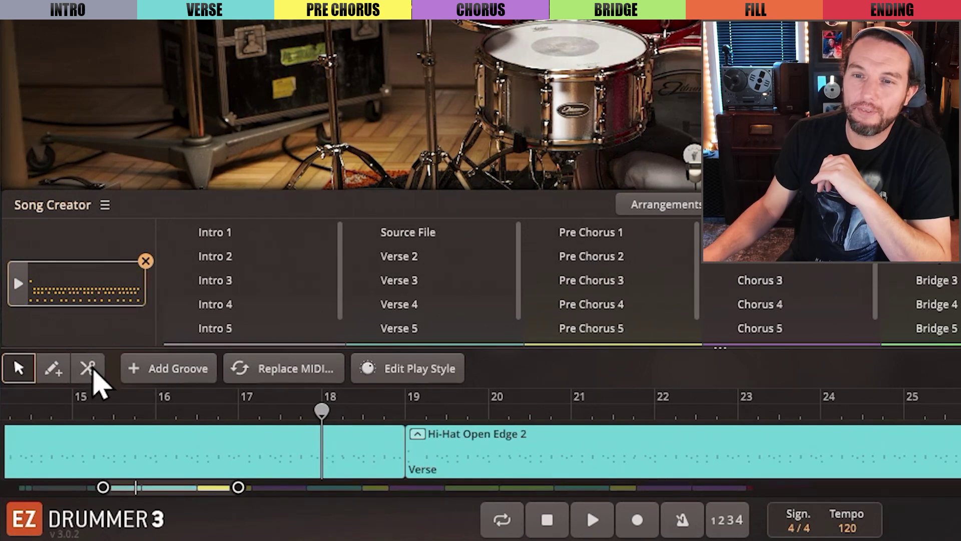
- Split the verse clip at bar 18 and loop the new one-bar clip
click(90, 371)
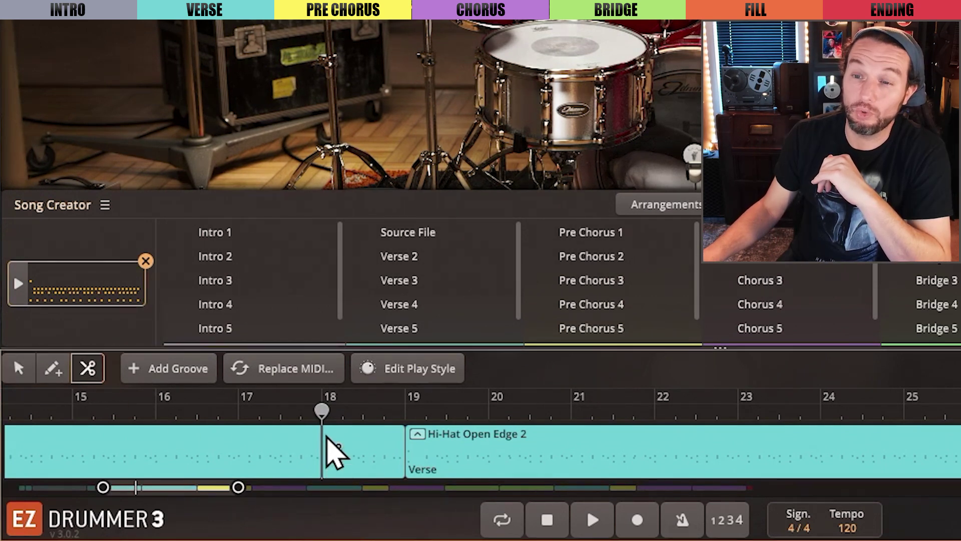
click(326, 447)
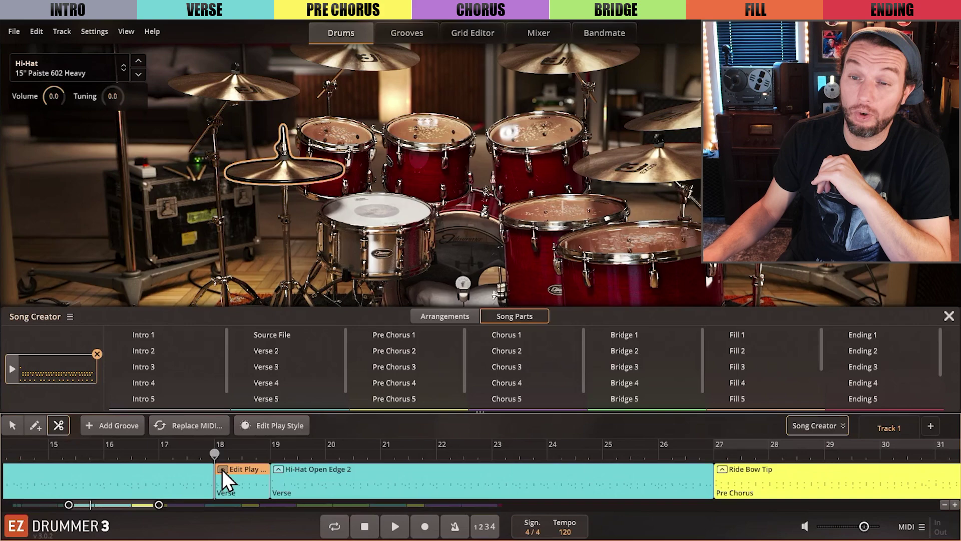
click(222, 469)
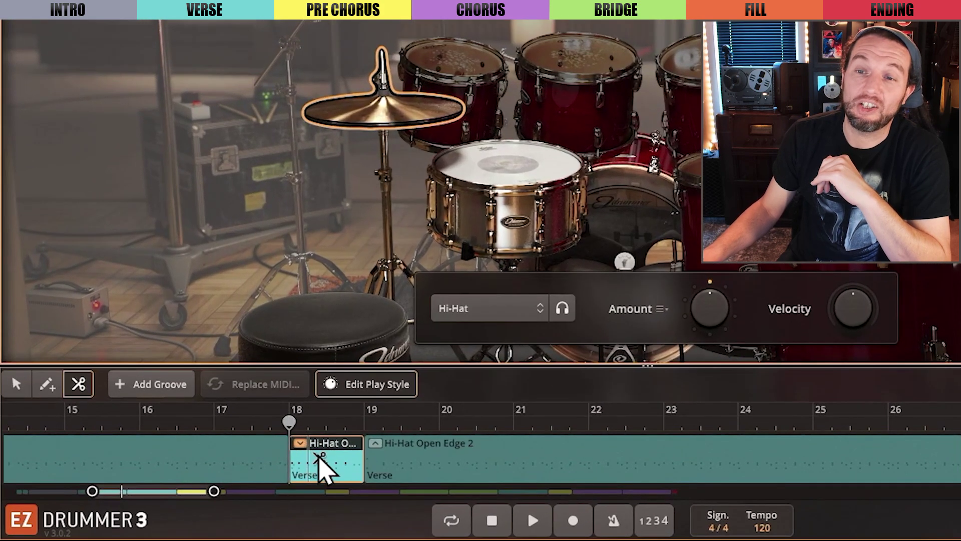
right_click(237, 479)
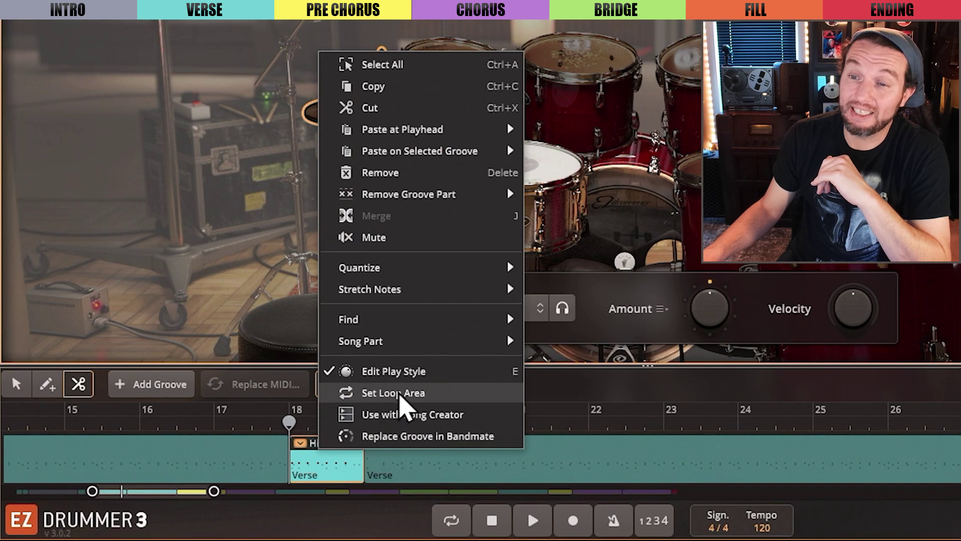
click(404, 395)
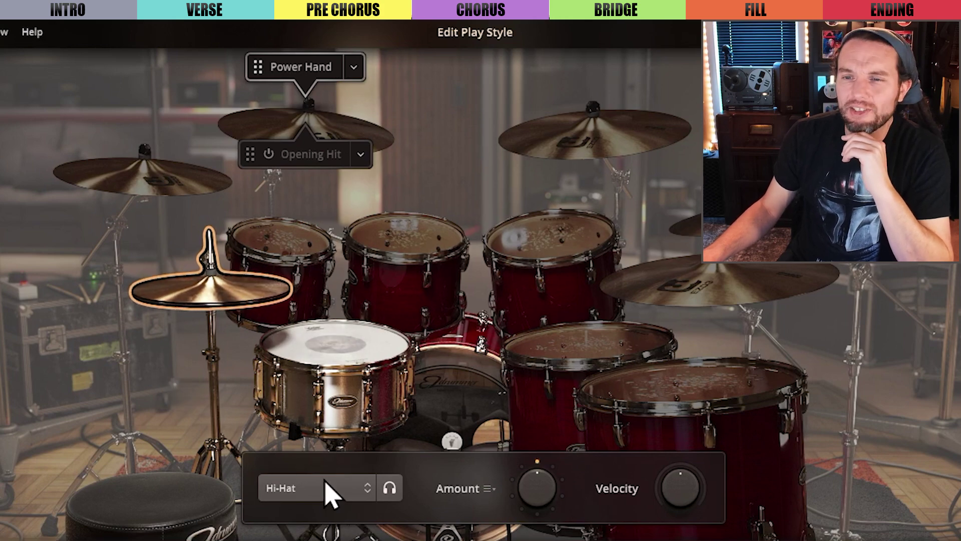
- Lower the snare Amount in the clip's play style from 6 to 5
click(367, 492)
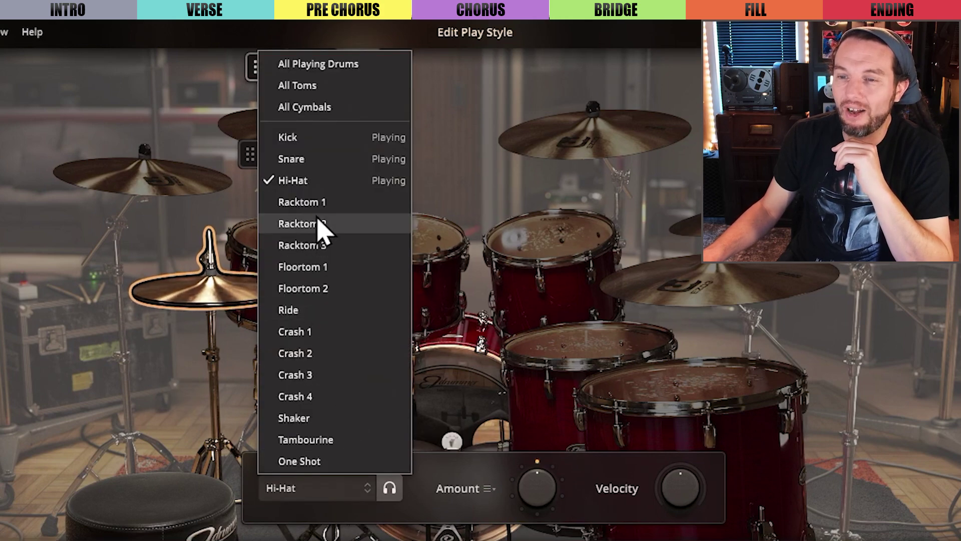
click(312, 161)
mouse_move(536, 497)
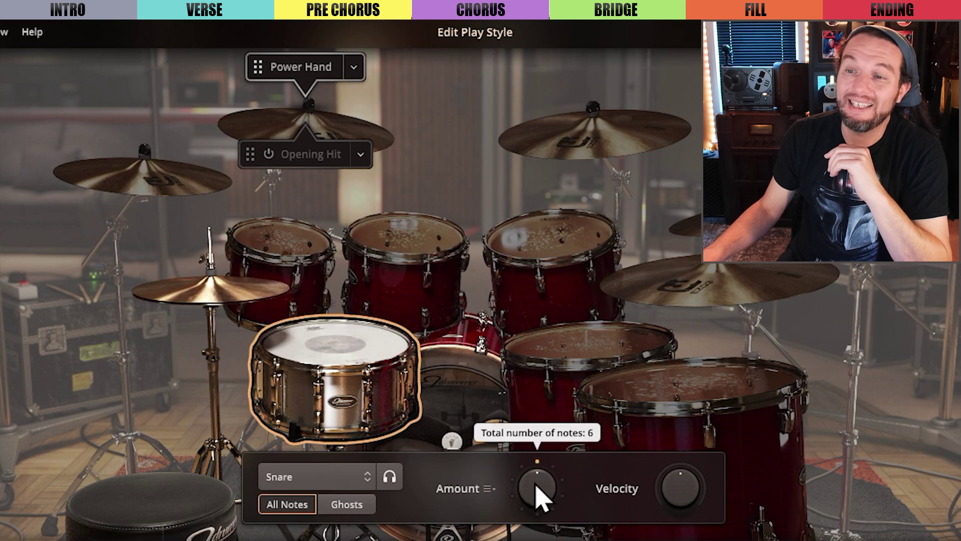
drag(536, 486, 539, 524)
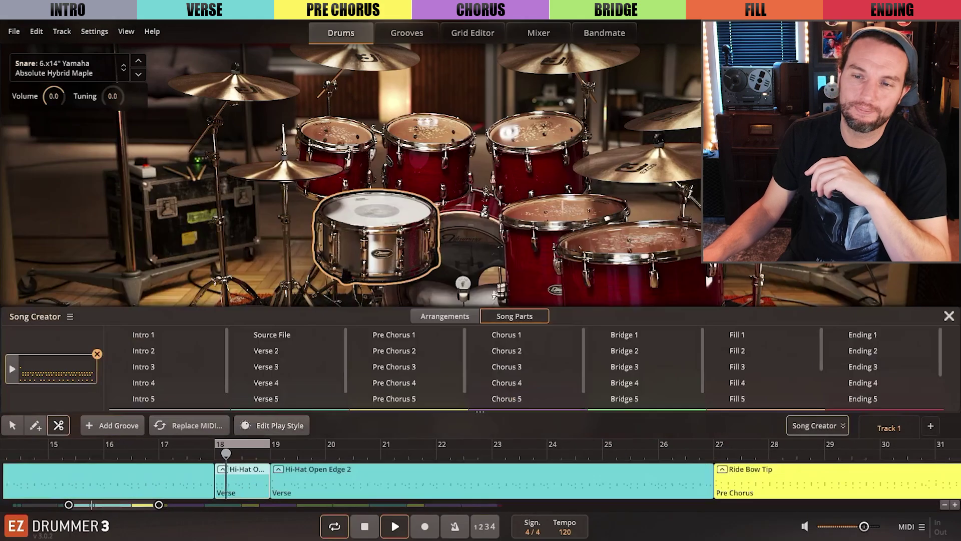
- In the Grid Editor, delete the last two hi-hat notes of bar 18
click(473, 33)
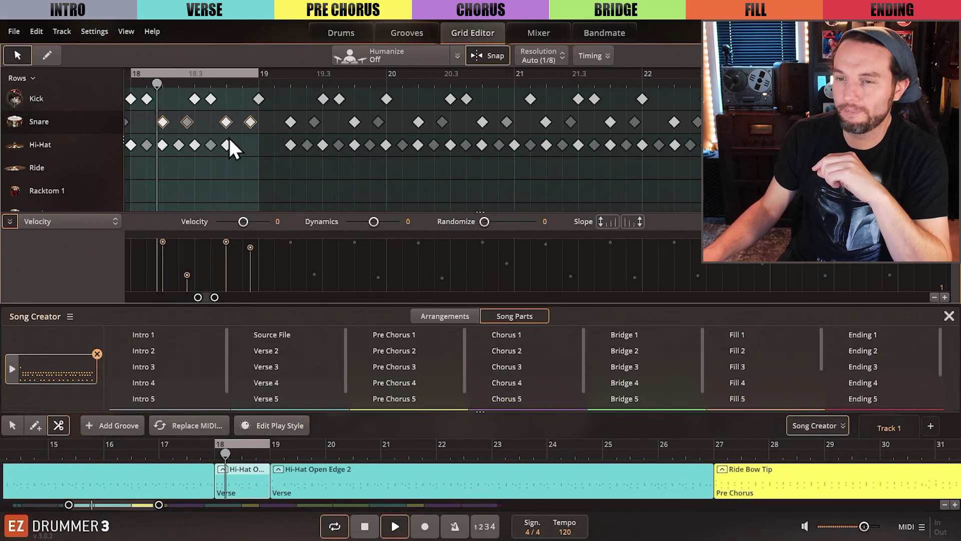
scroll(193, 131, up, 5)
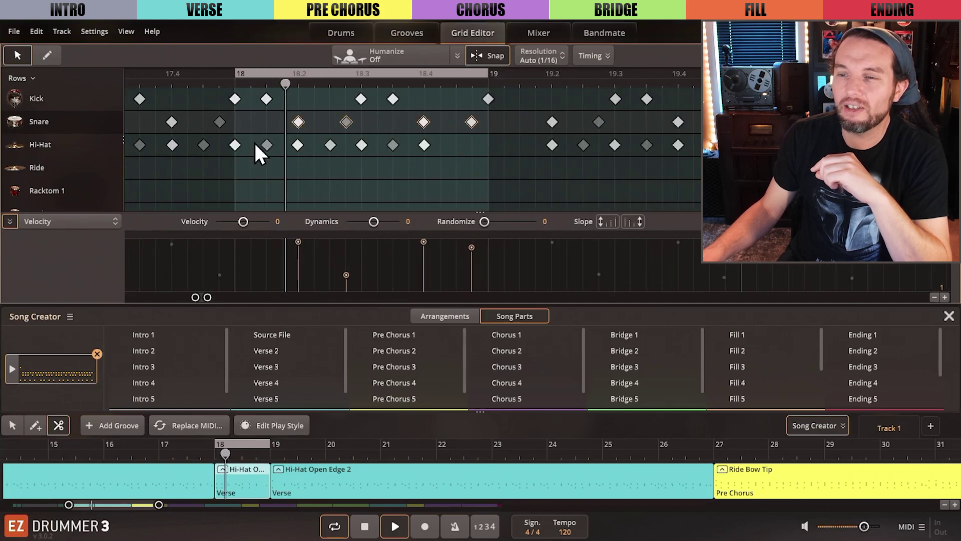
click(949, 316)
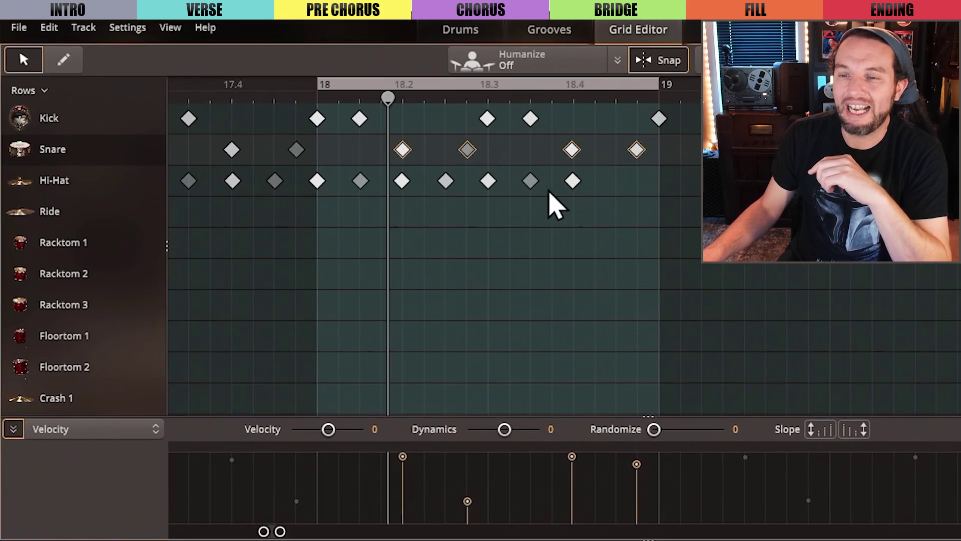
drag(621, 217, 524, 181)
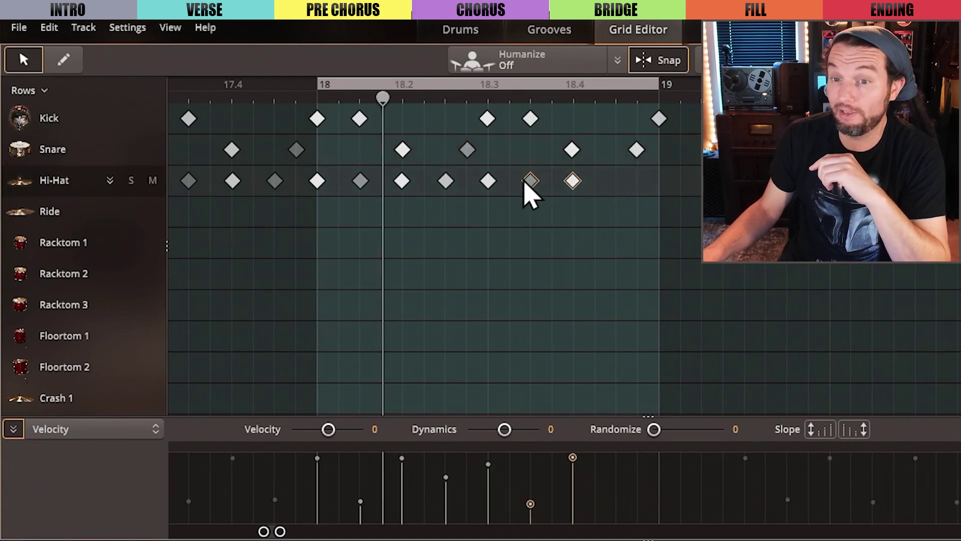
key(Delete)
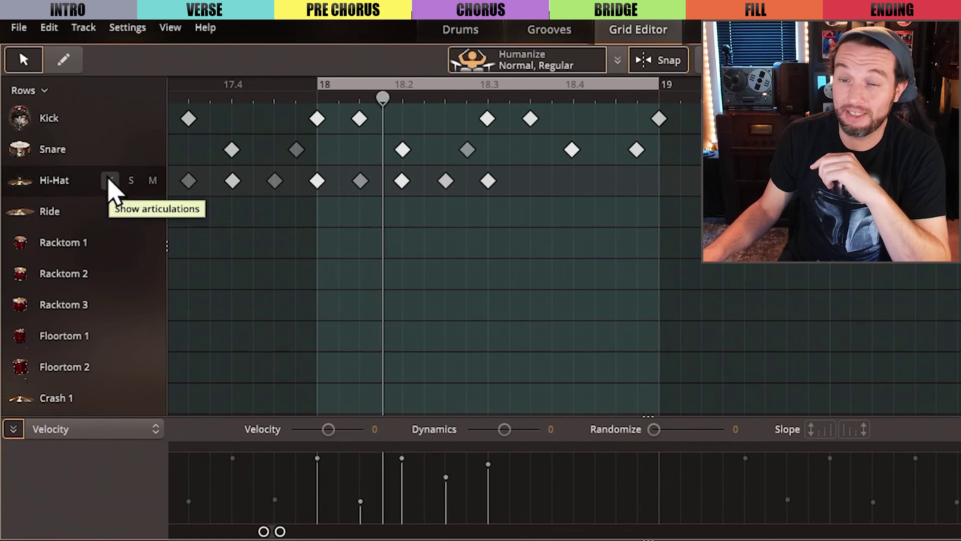
- Add hi-hat notes on Open Edge 4 at 18.3 and Open Edge 5 at 18.4
click(110, 181)
scroll(478, 272, down, 3)
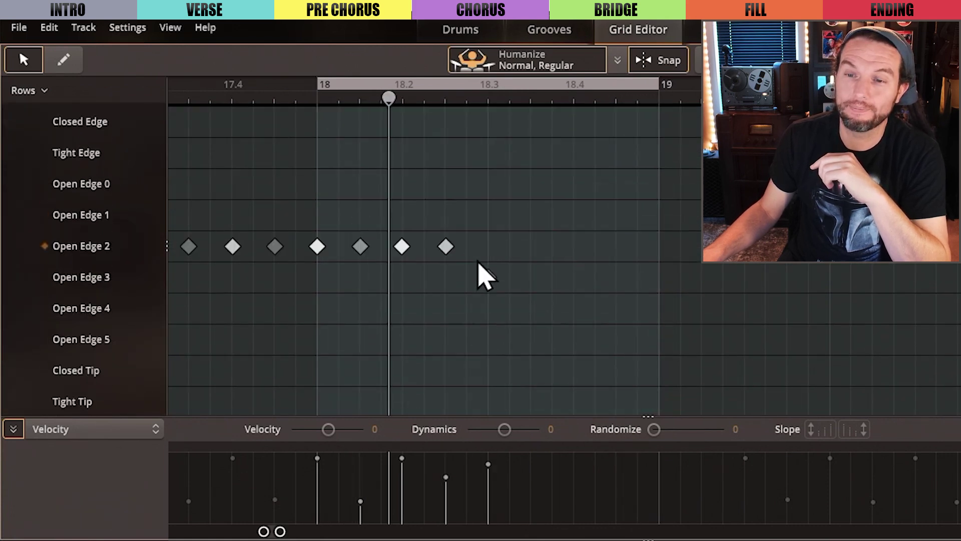
scroll(512, 273, down, 2)
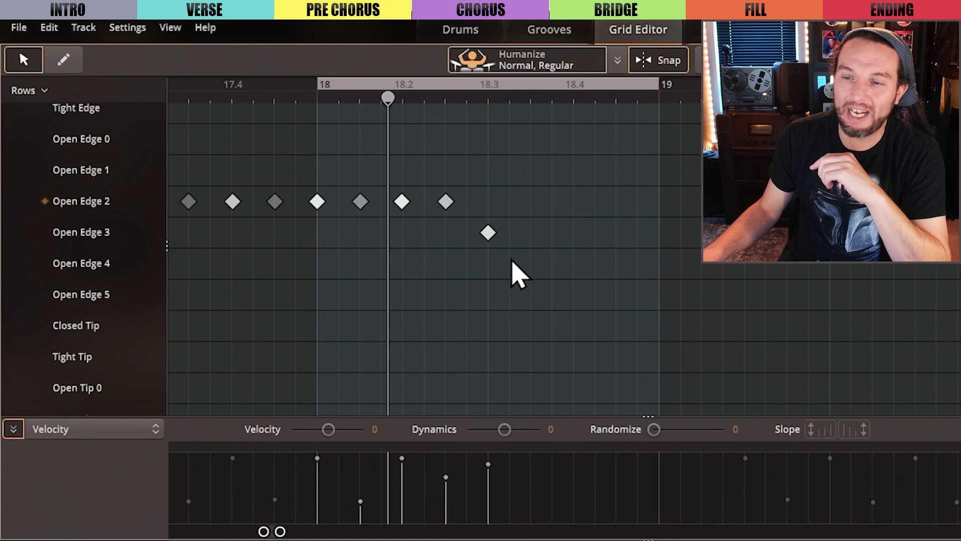
click(490, 238)
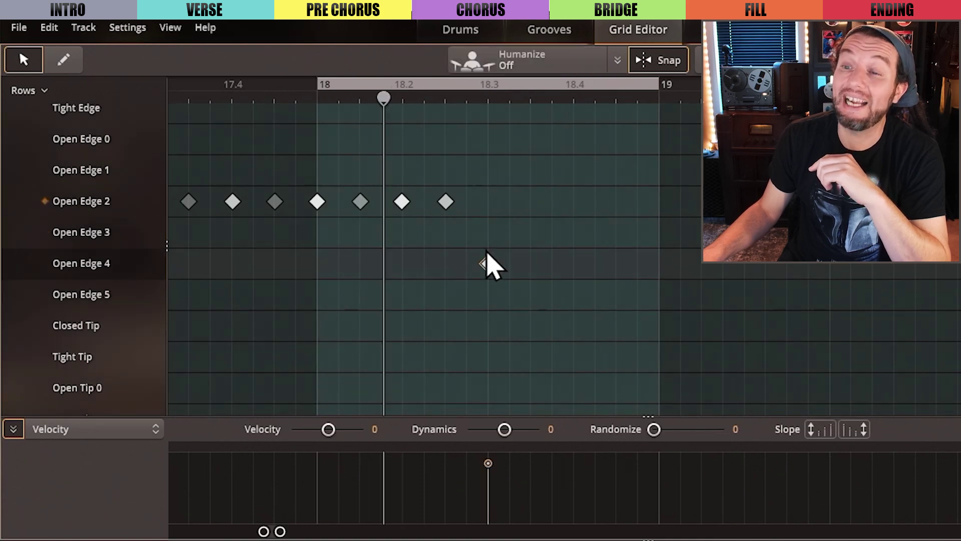
click(64, 60)
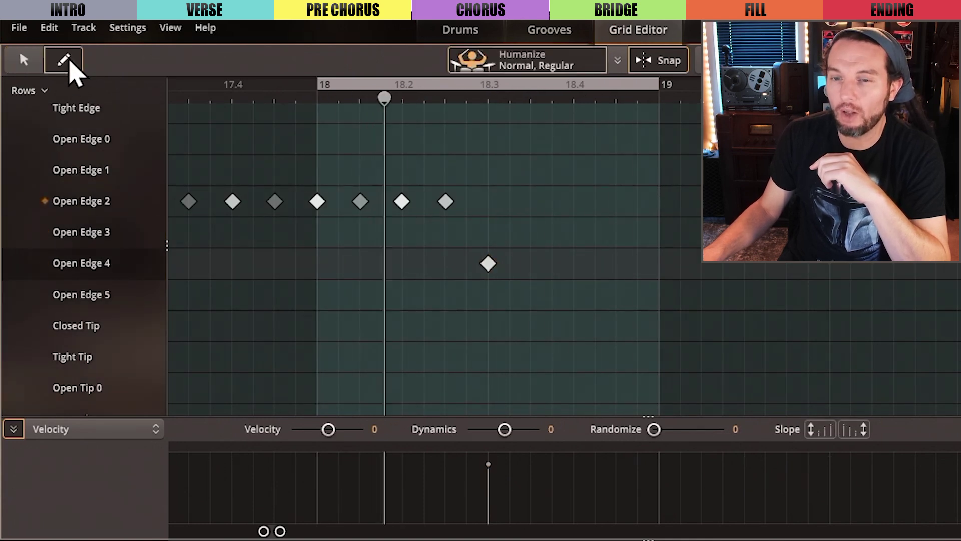
click(572, 295)
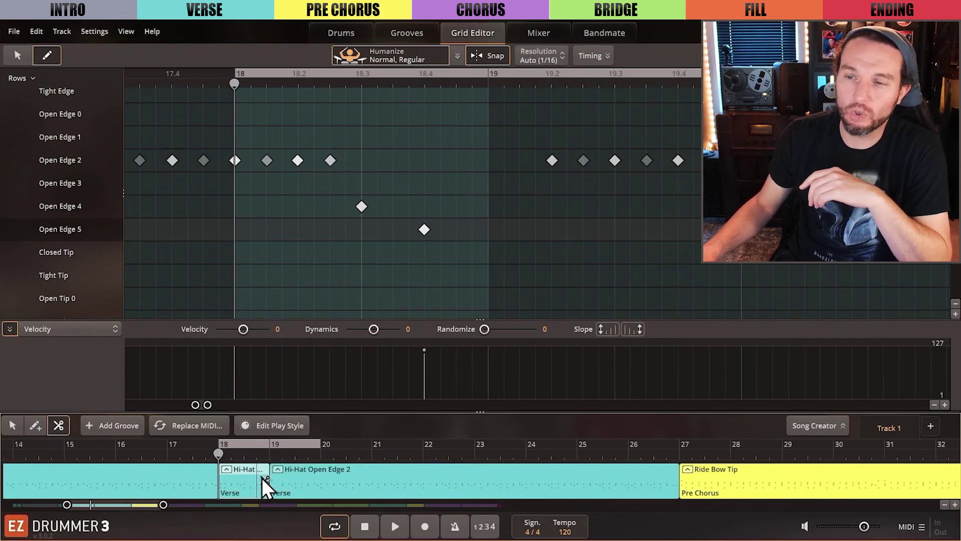
- Loop and play the first Verse groove, then open its Edit Play Style panel
scroll(266, 485, down, 5)
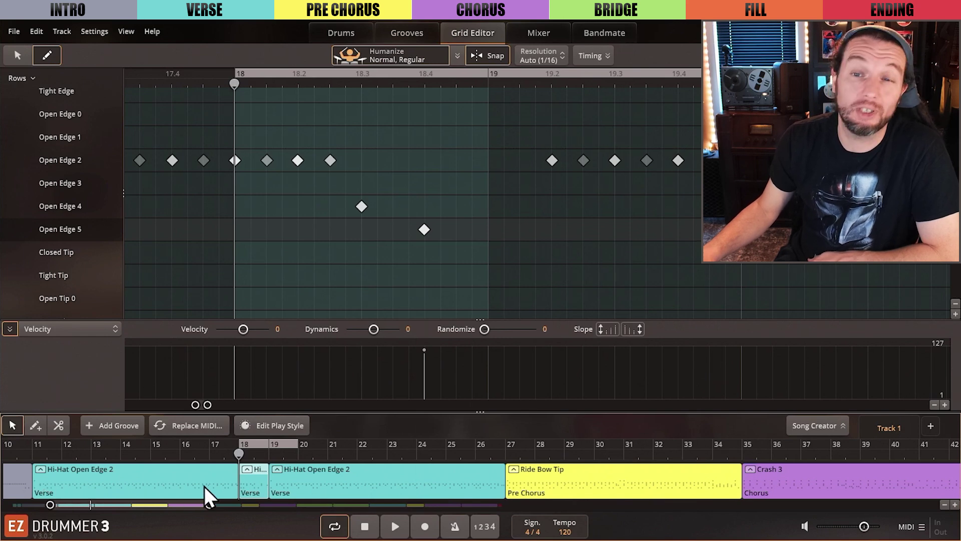
right_click(112, 482)
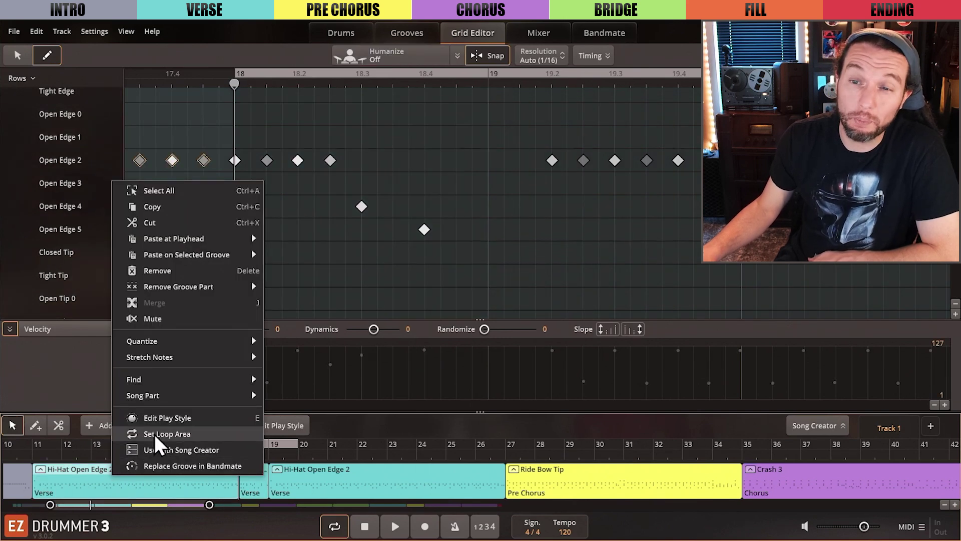
click(173, 433)
key(space)
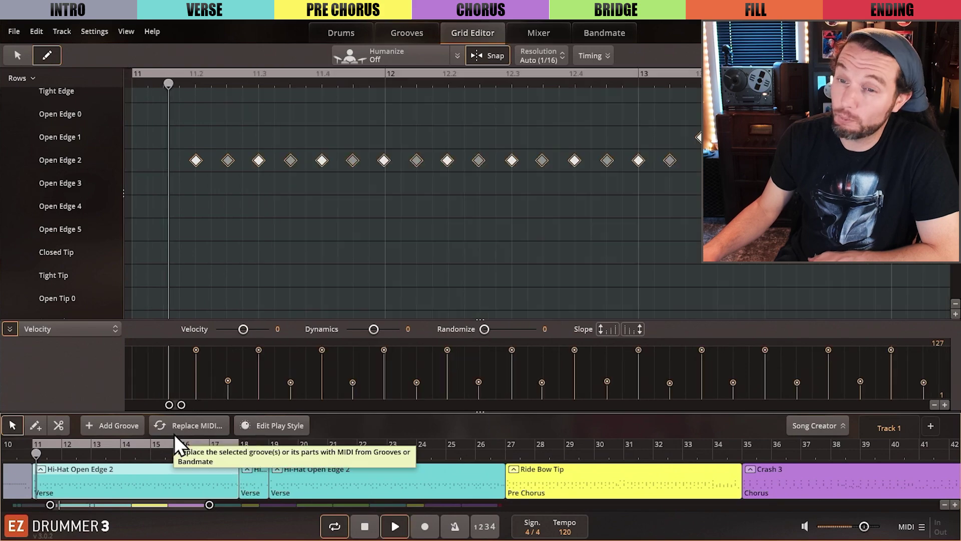
click(41, 470)
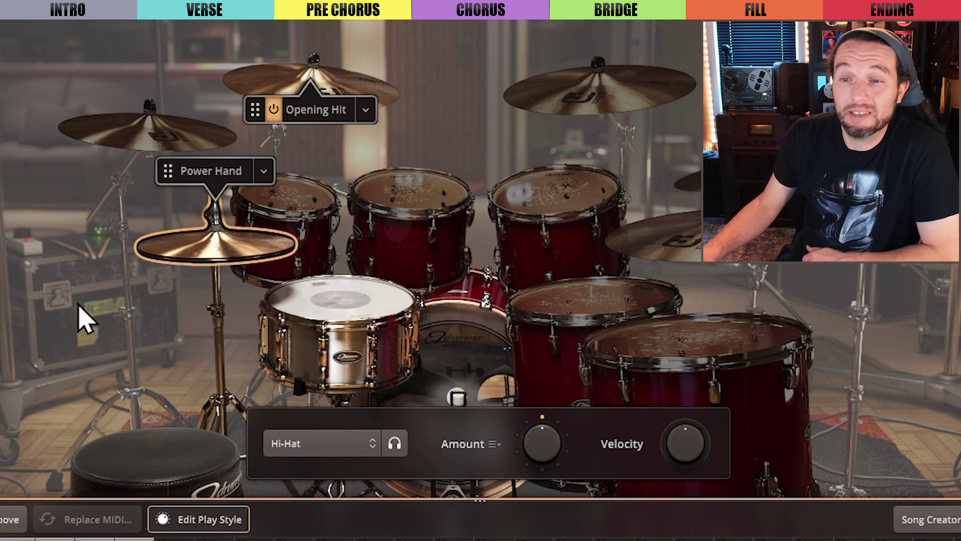
- Set the Power Hand hi-hat articulation to Closed Edge
click(264, 172)
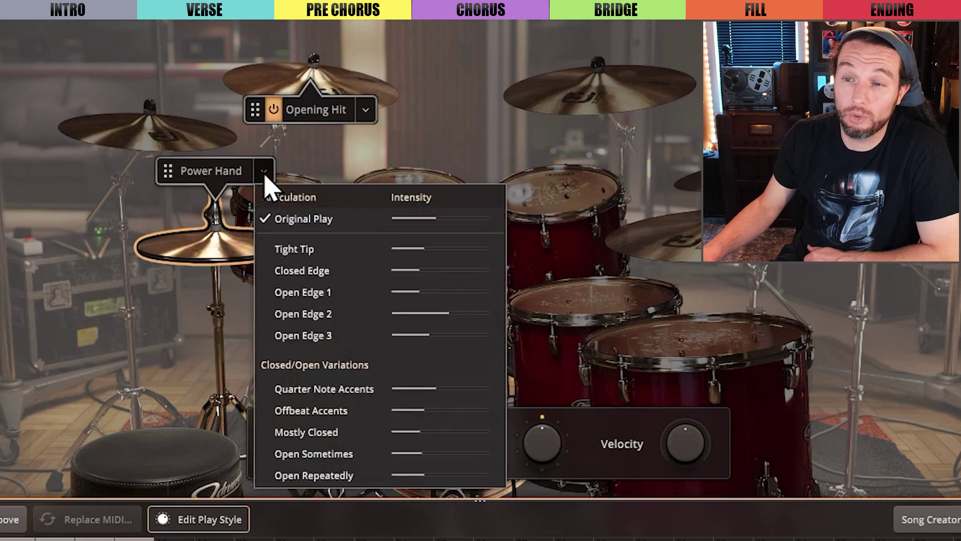
click(333, 272)
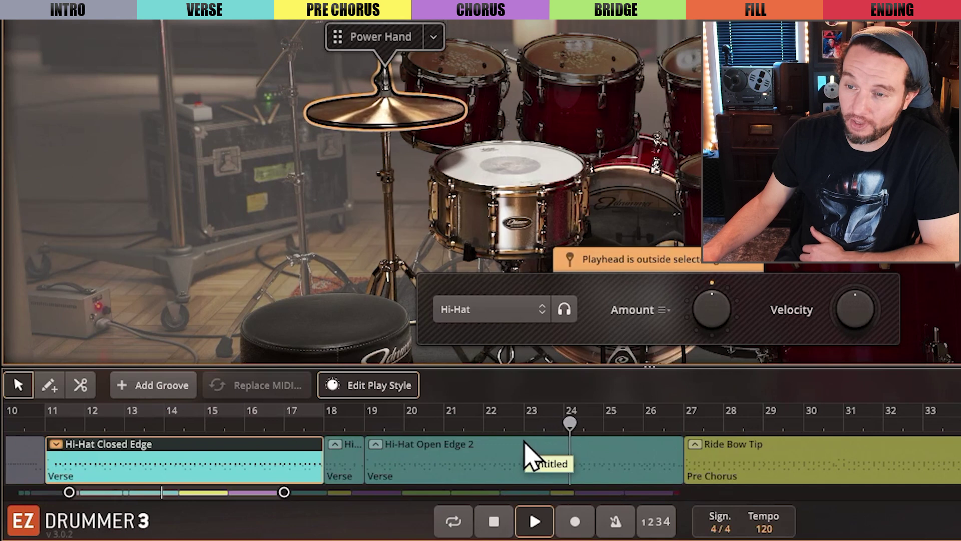
- Split the later Verse groove at bar 23 and enable a Crash 2 Opening Hit on the second part
key(space)
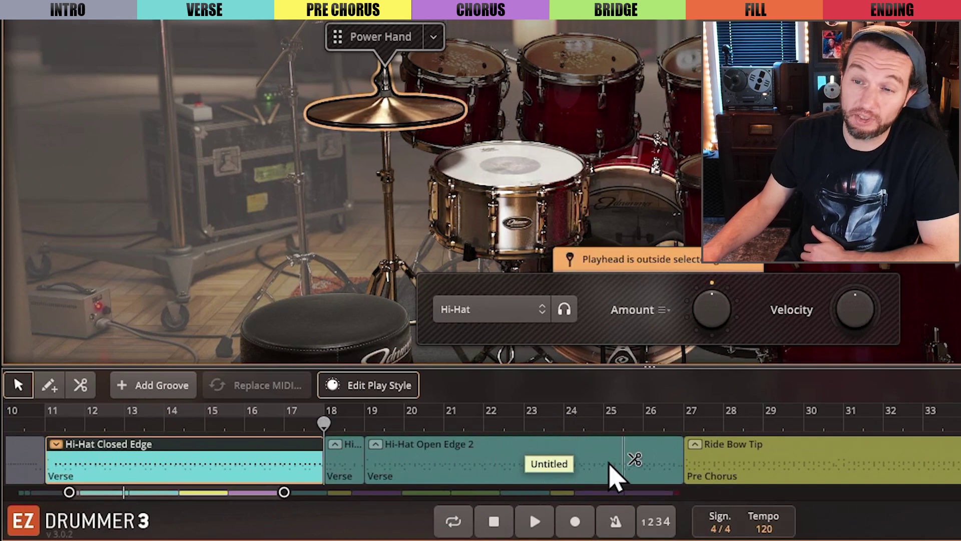
click(526, 457)
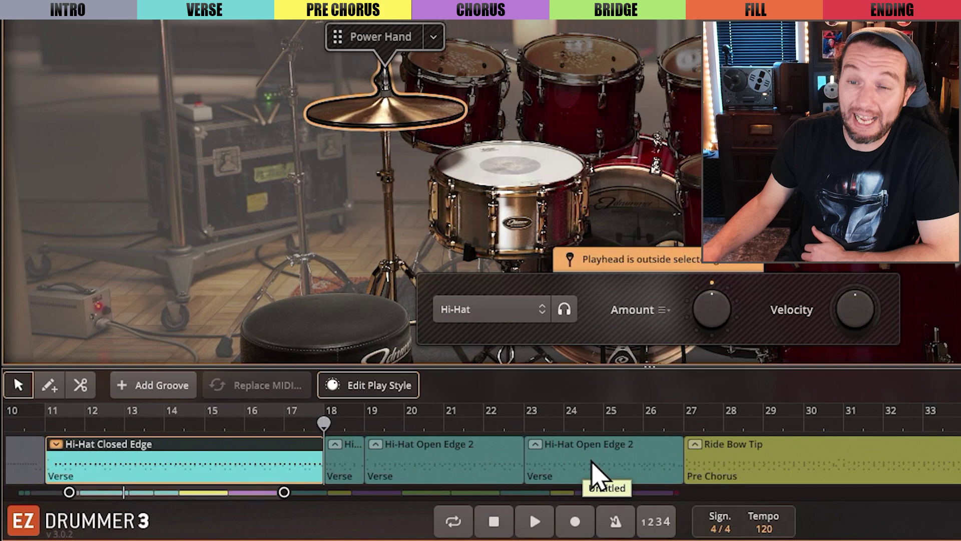
click(545, 443)
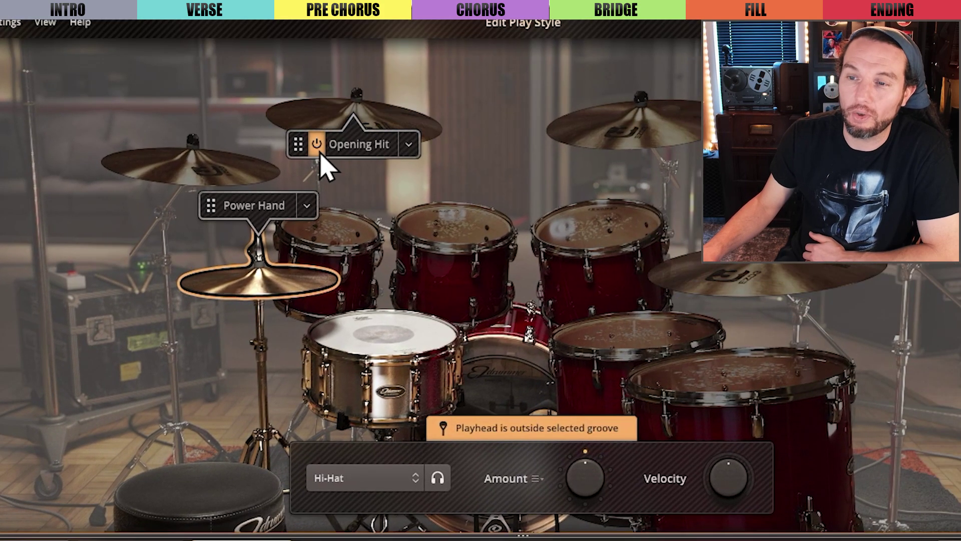
click(319, 152)
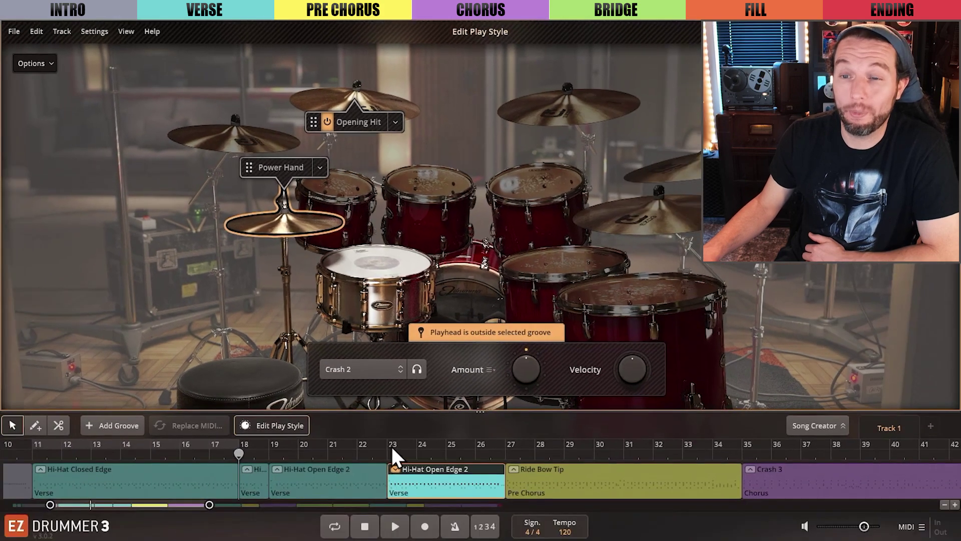
- Preview the new section from bar 23, then close the play-style editor
click(386, 454)
key(space)
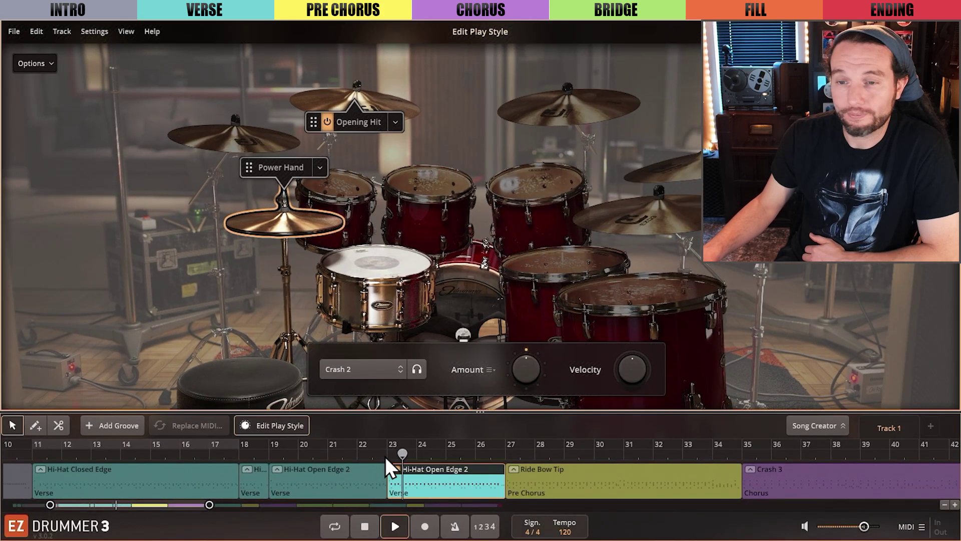
key(space)
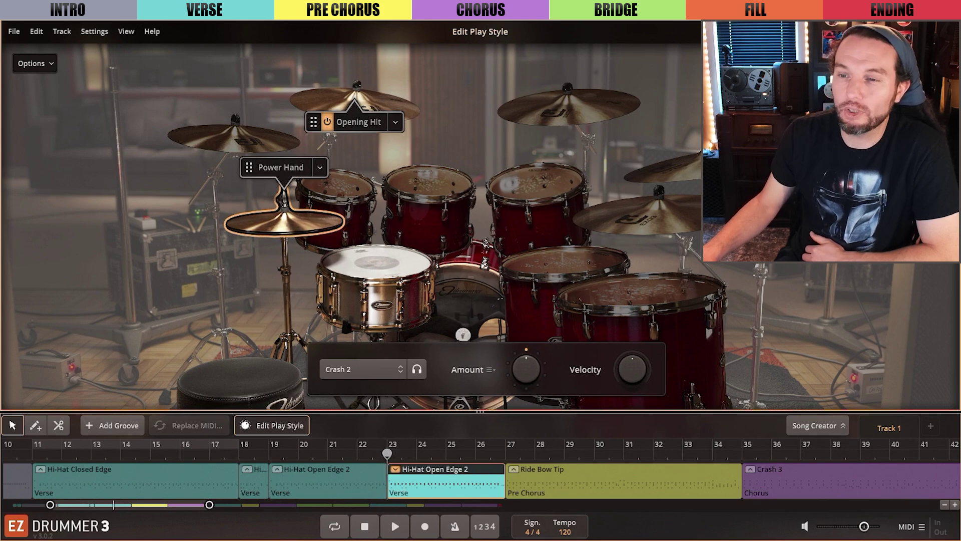
key(Escape)
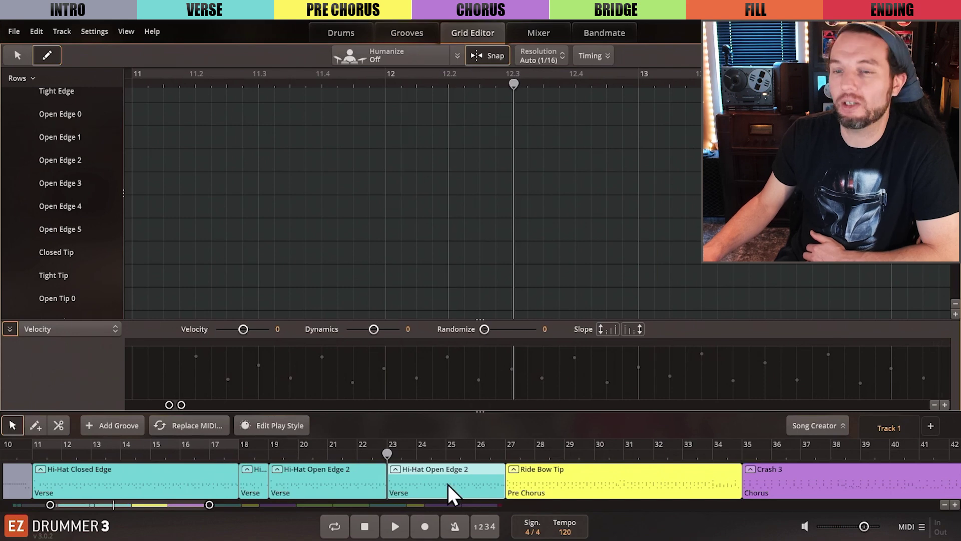
- Pencil a kick note on the bar-23 downbeat and play it back
click(393, 454)
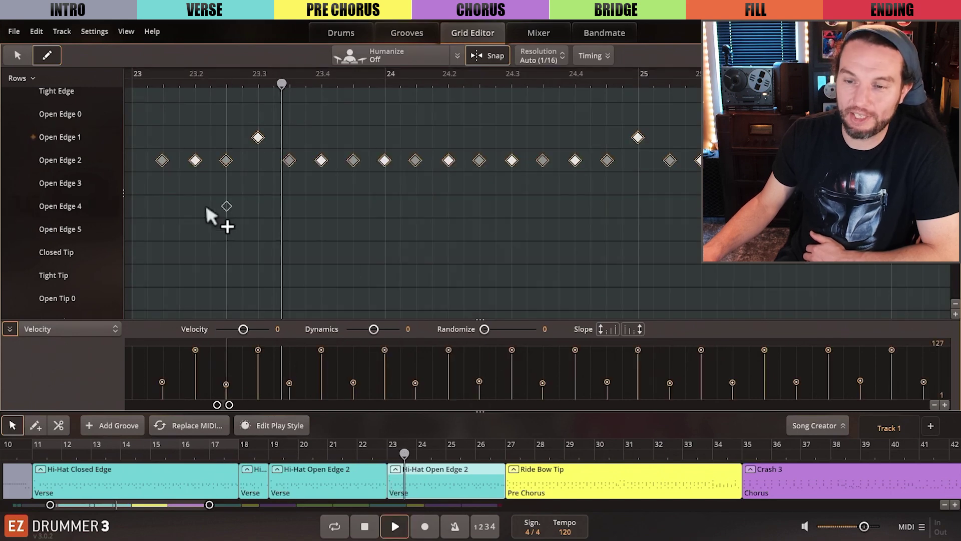
scroll(196, 205, left, 5)
scroll(262, 197, up, 4)
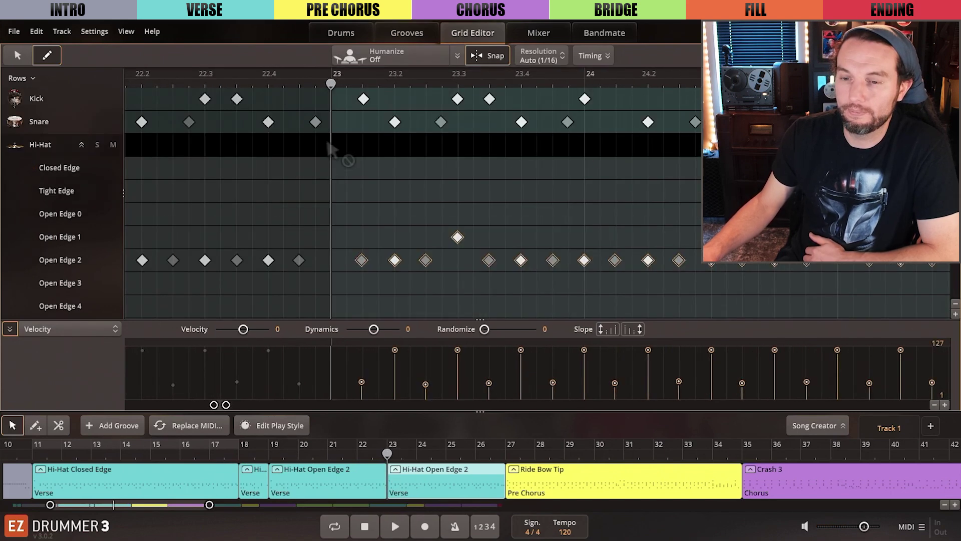
click(330, 98)
key(space)
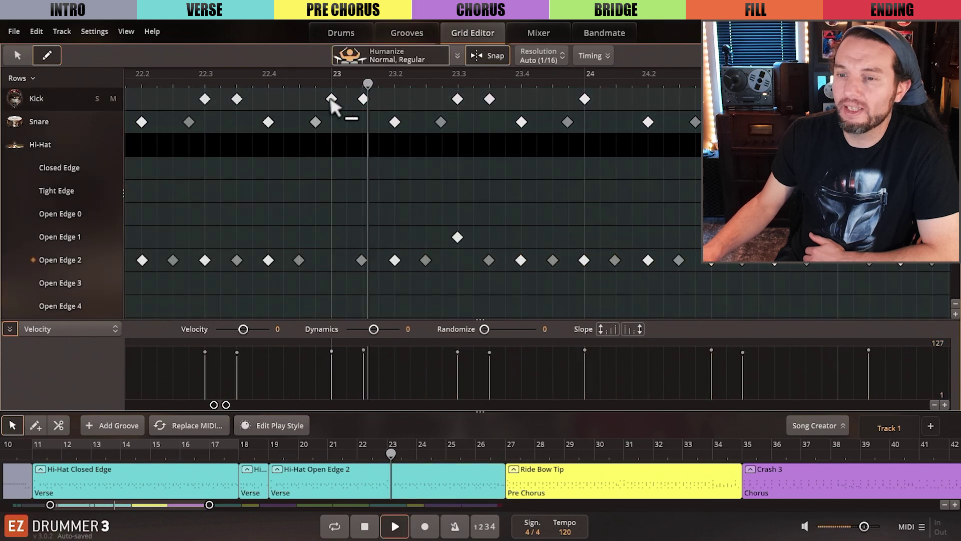
key(space)
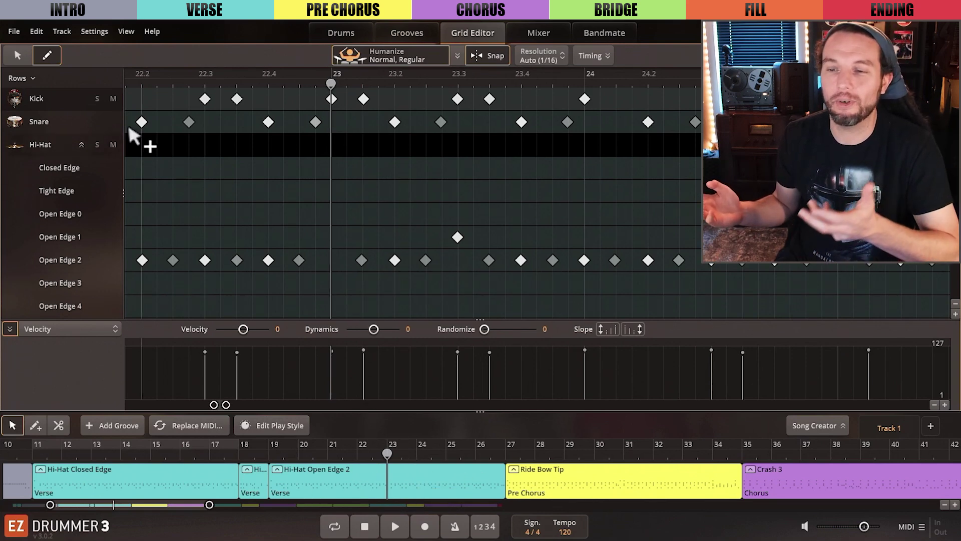
- Undo the added kick note, then redo it to restore it
click(38, 30)
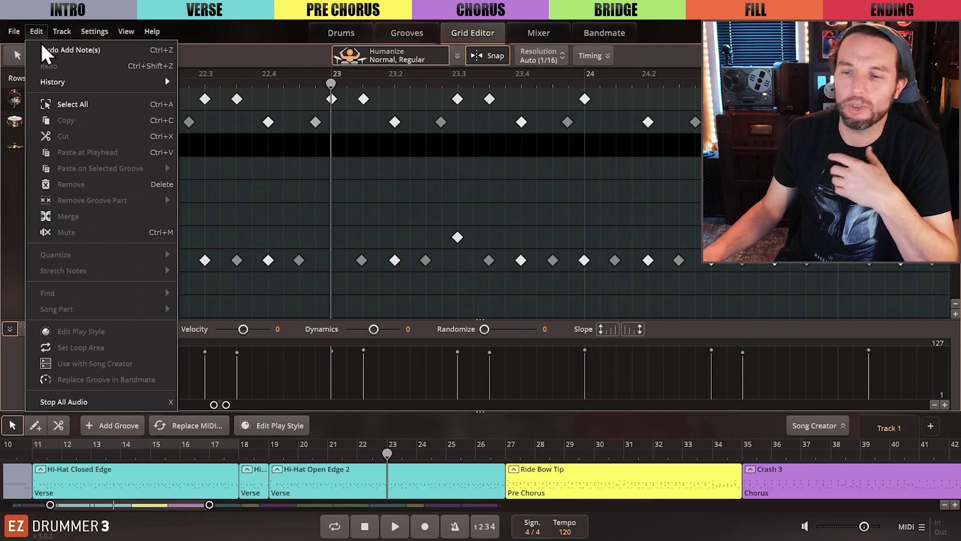
click(76, 48)
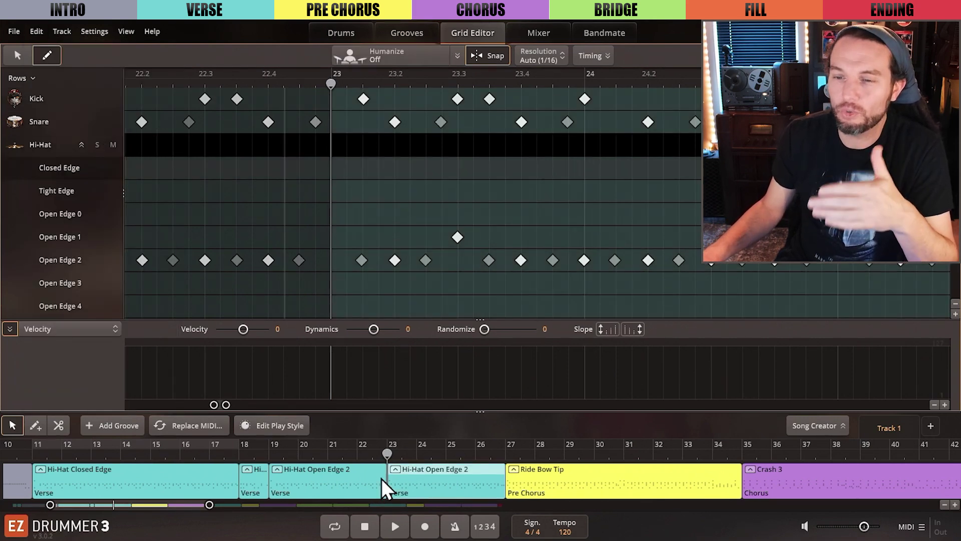
click(32, 29)
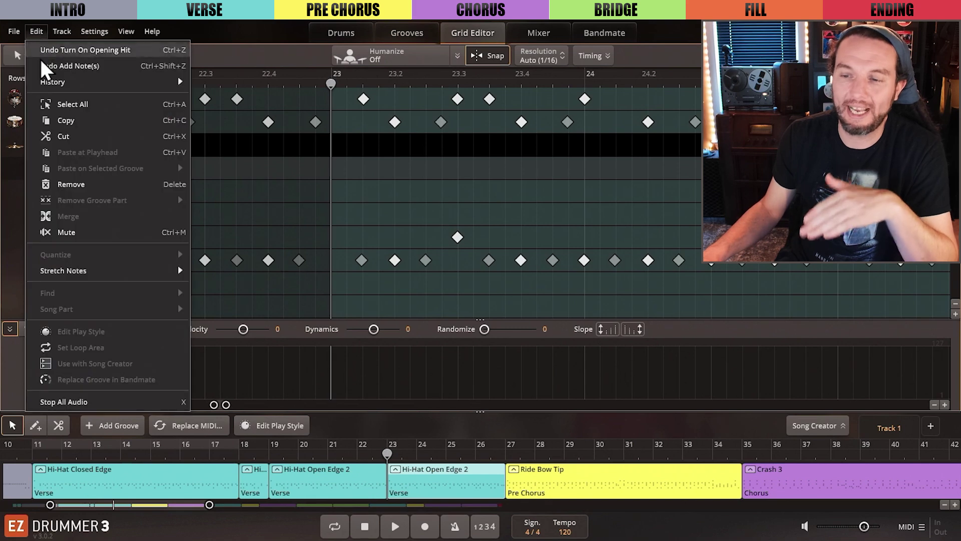
click(43, 65)
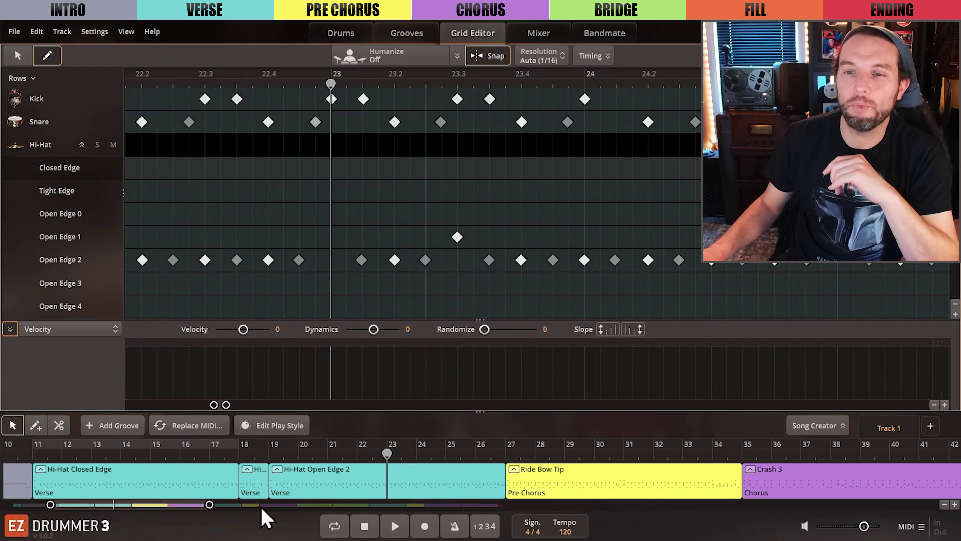
- Zoom out the song timeline, check the bar-19 and bar-23 clips, and open Song Creator
drag(210, 504, 516, 504)
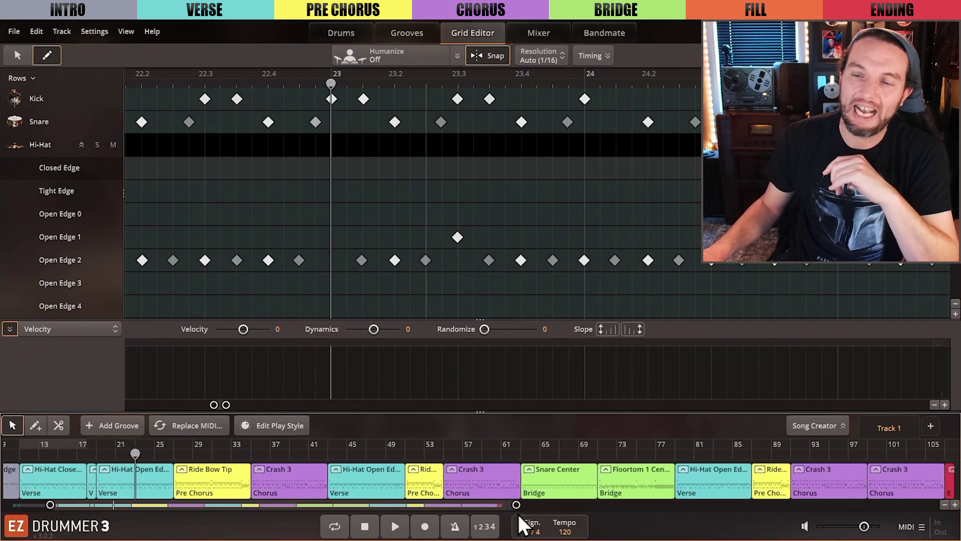
click(133, 485)
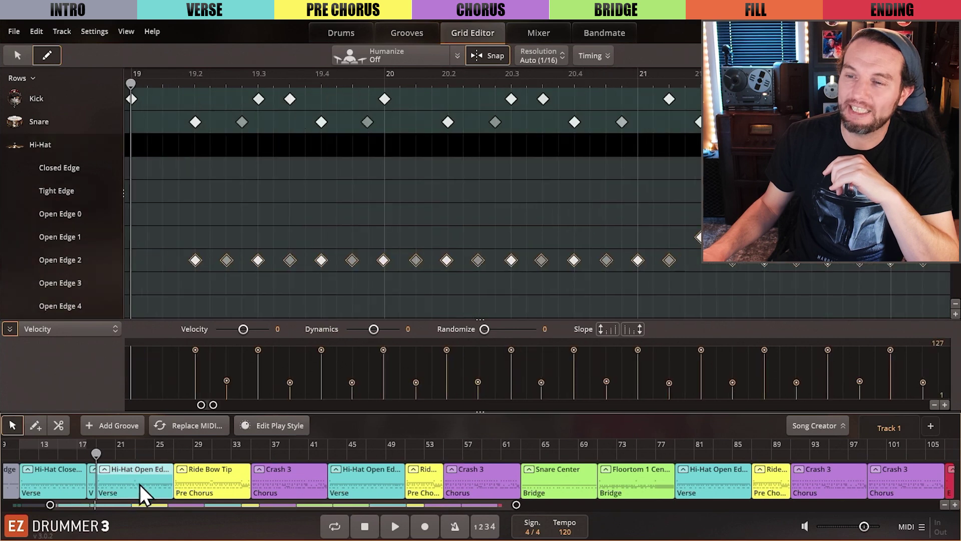
click(133, 452)
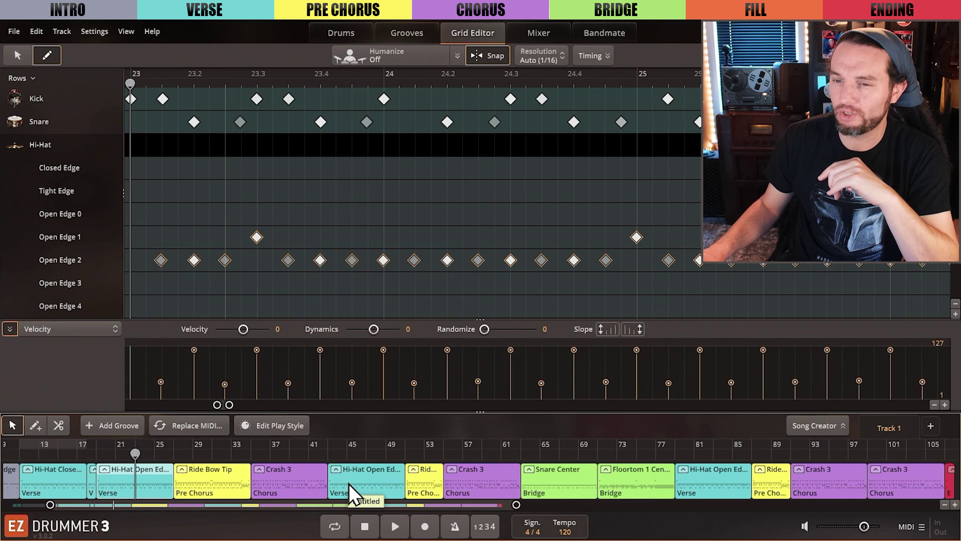
click(818, 425)
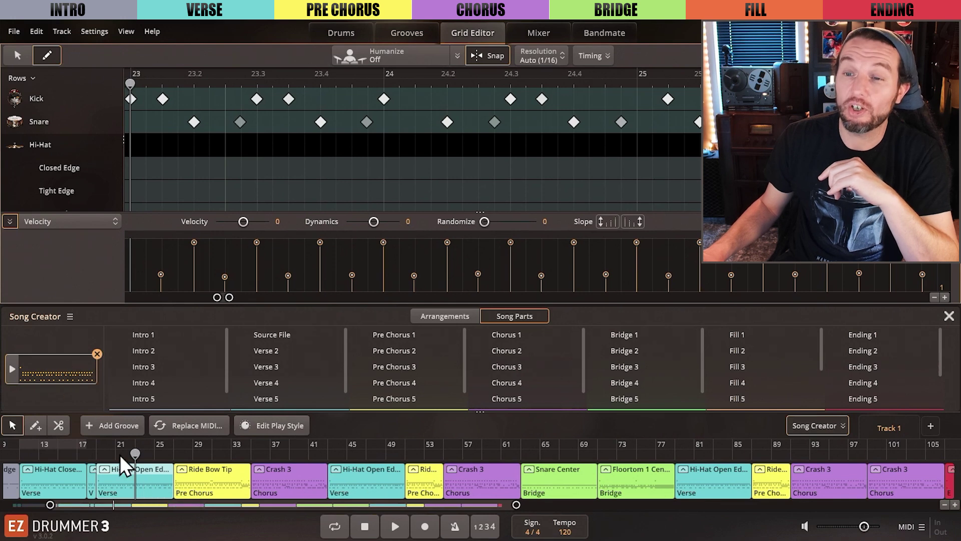
- Drop the Verse clip into Song Creator as its source file
drag(119, 454, 128, 473)
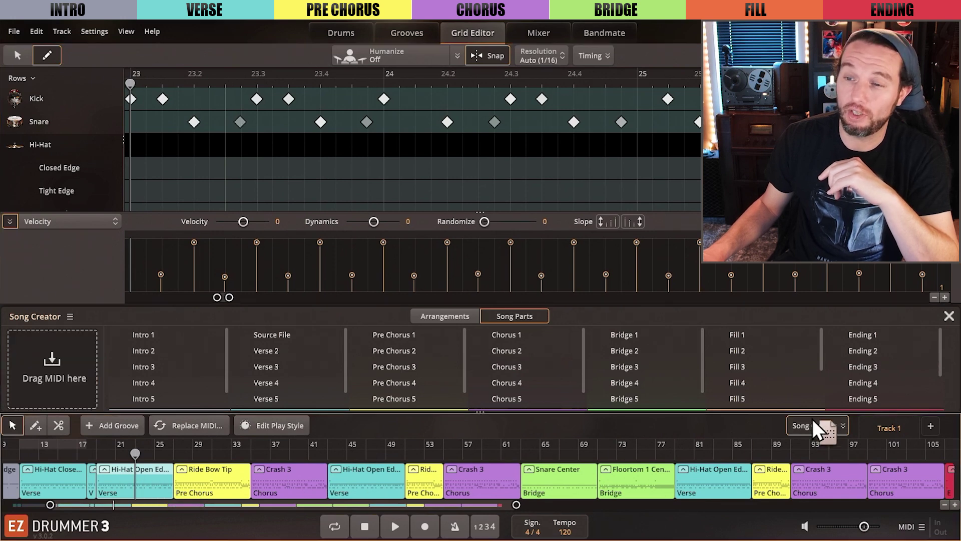
drag(815, 424, 815, 425)
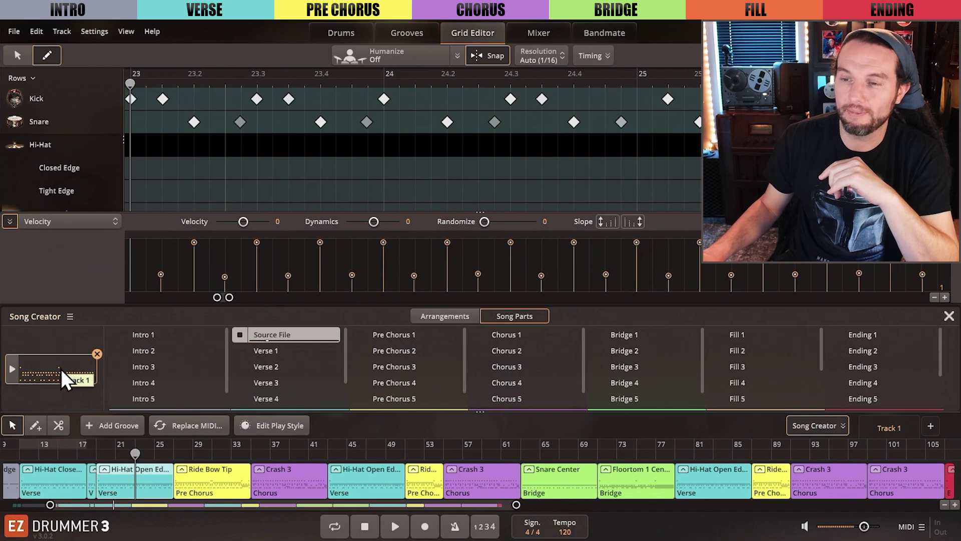
click(237, 334)
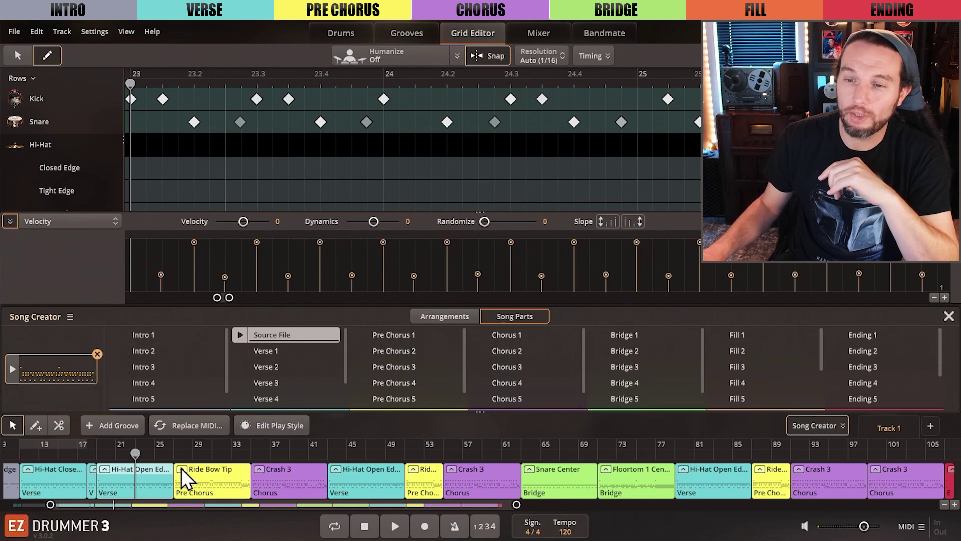
- Undo the accidental copy of the Verse placed at bar 49
drag(151, 481, 428, 477)
click(36, 31)
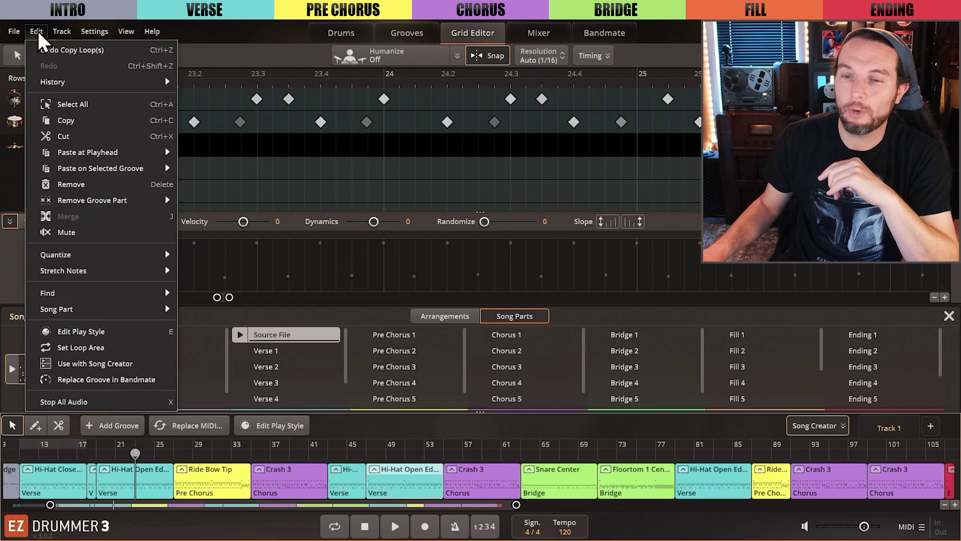
click(44, 47)
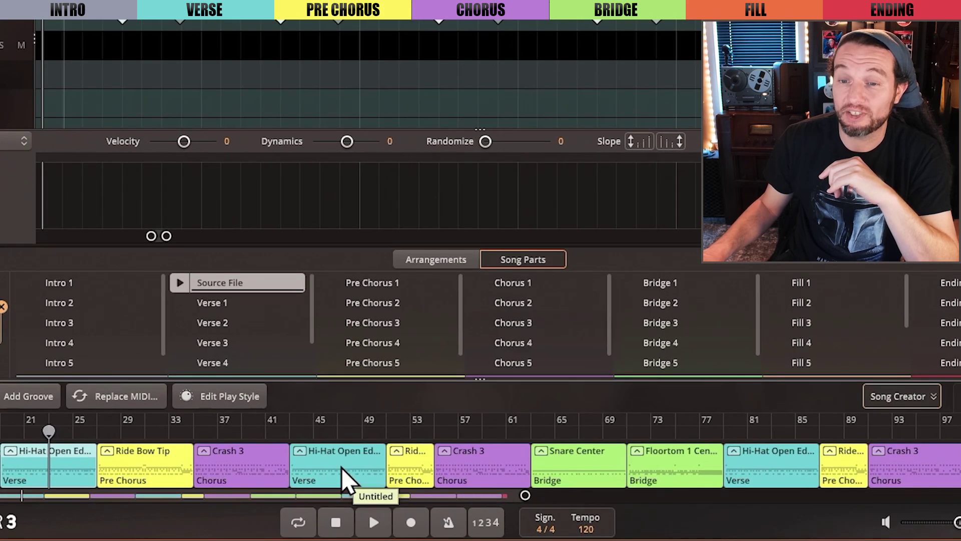
- Swap the selected verse blocks for the Source File groove and jump to the replaced verses
click(379, 476)
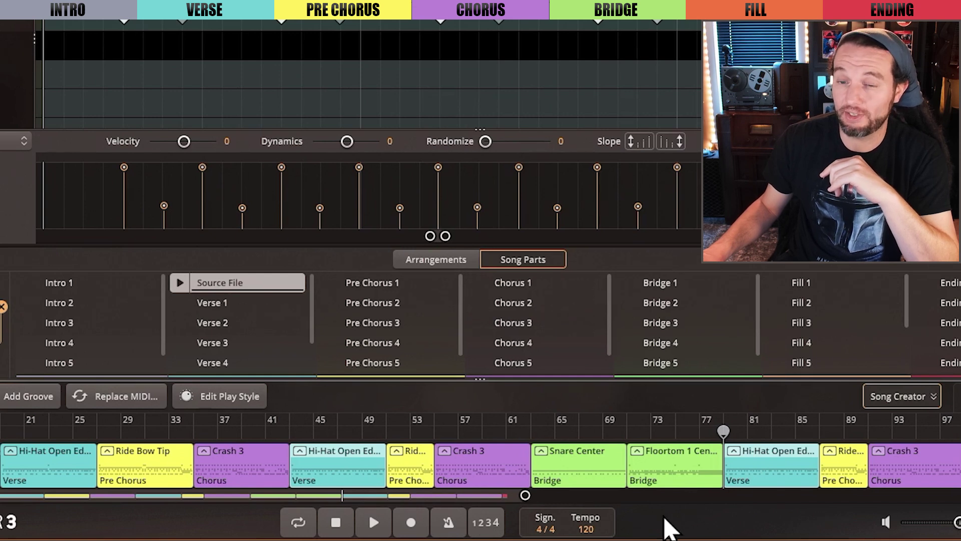
right_click(266, 283)
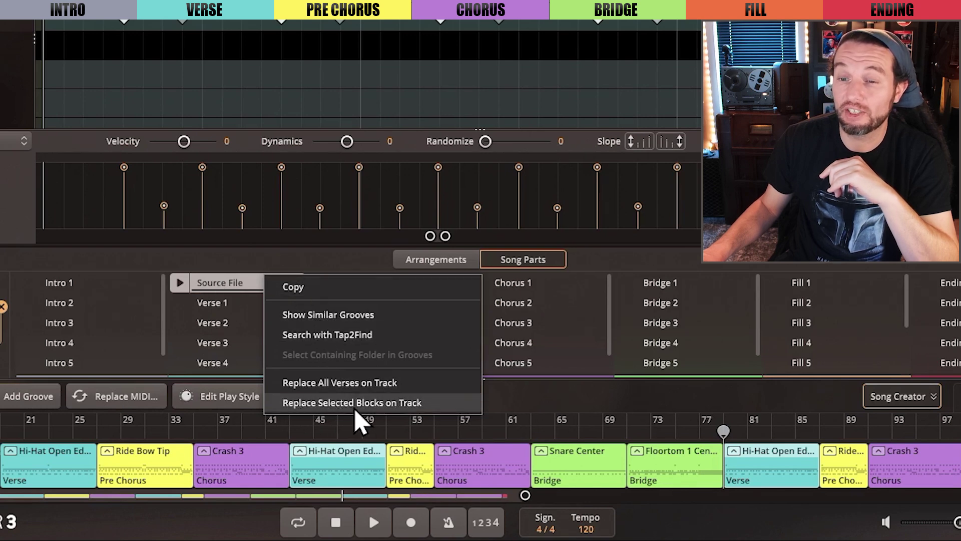
click(433, 403)
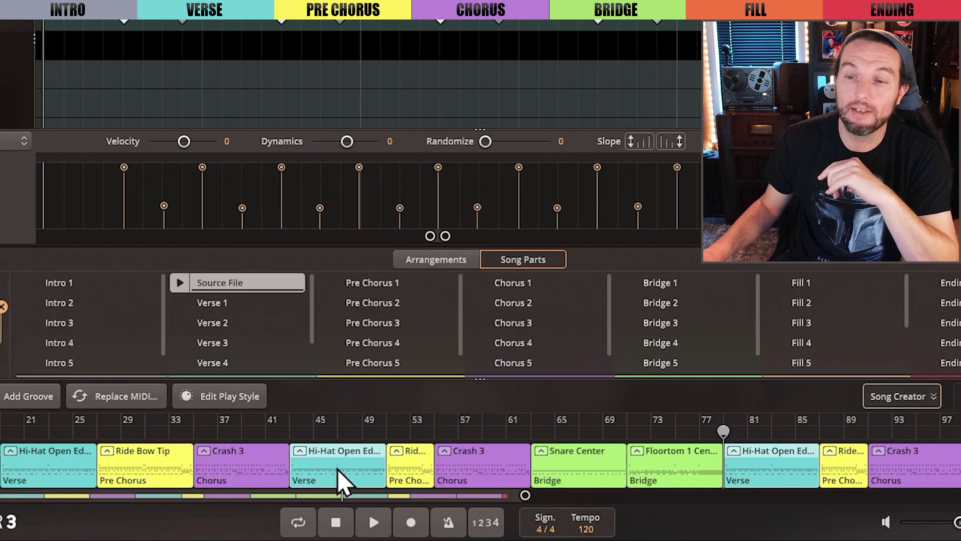
click(341, 447)
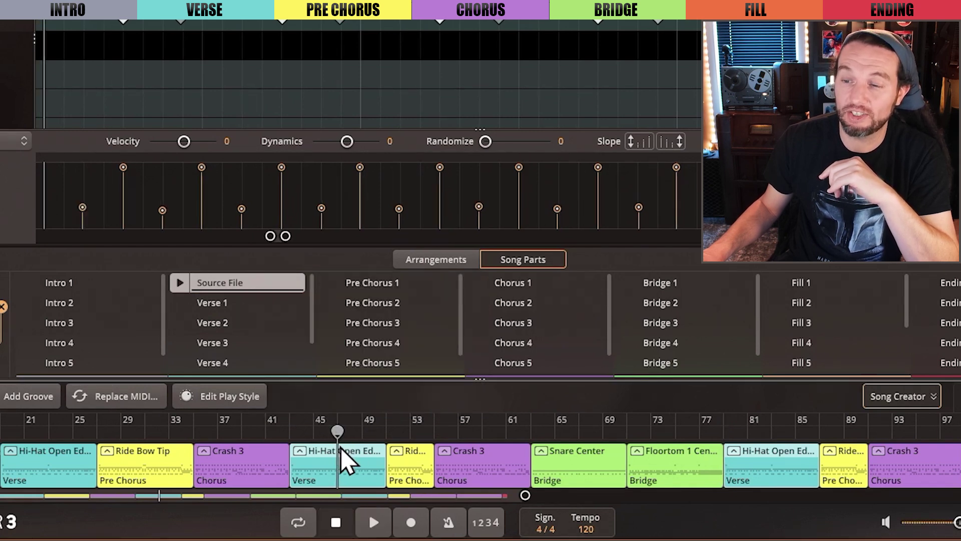
click(770, 434)
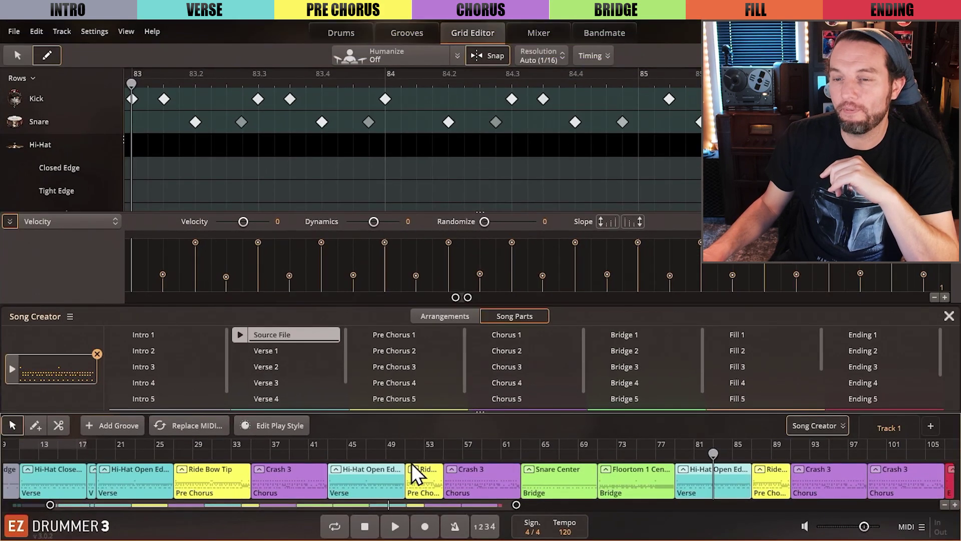
click(386, 455)
key(space)
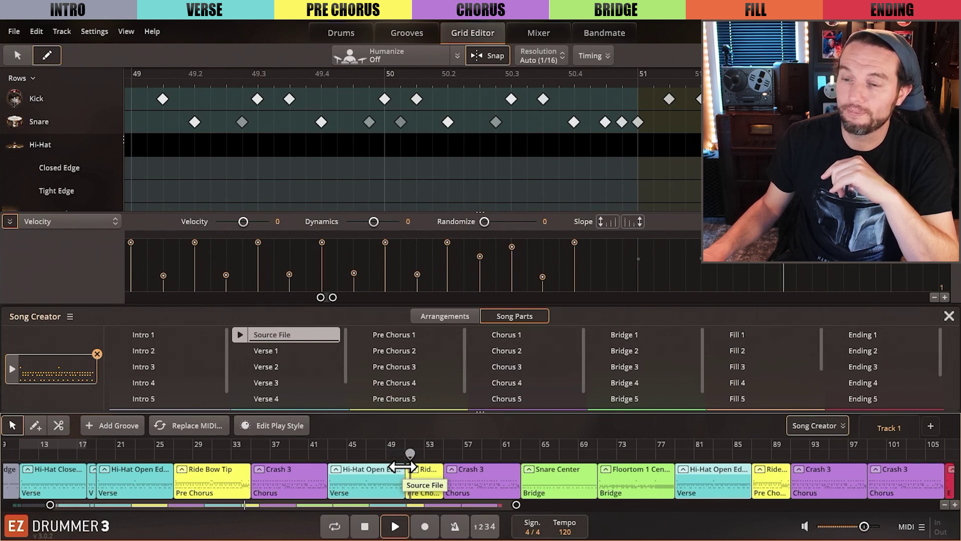
click(428, 456)
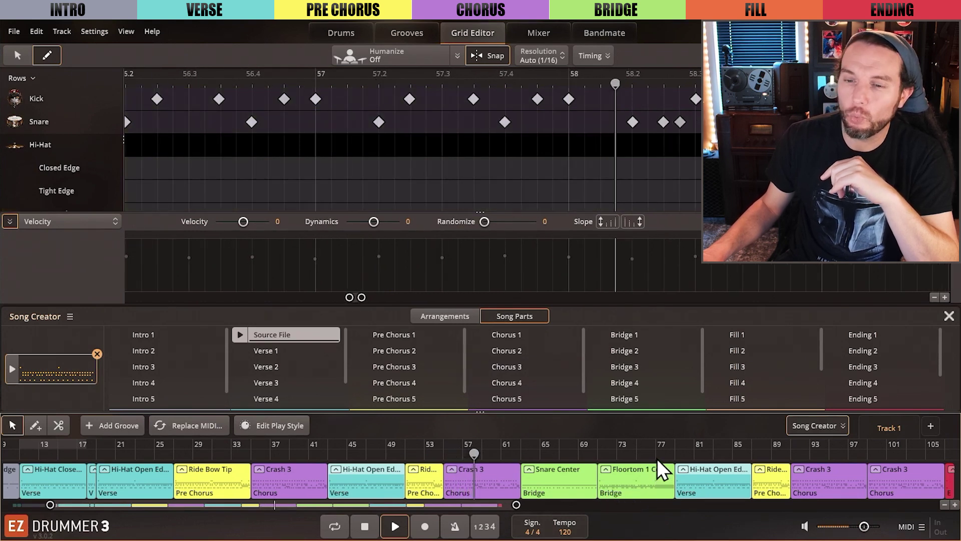
click(504, 452)
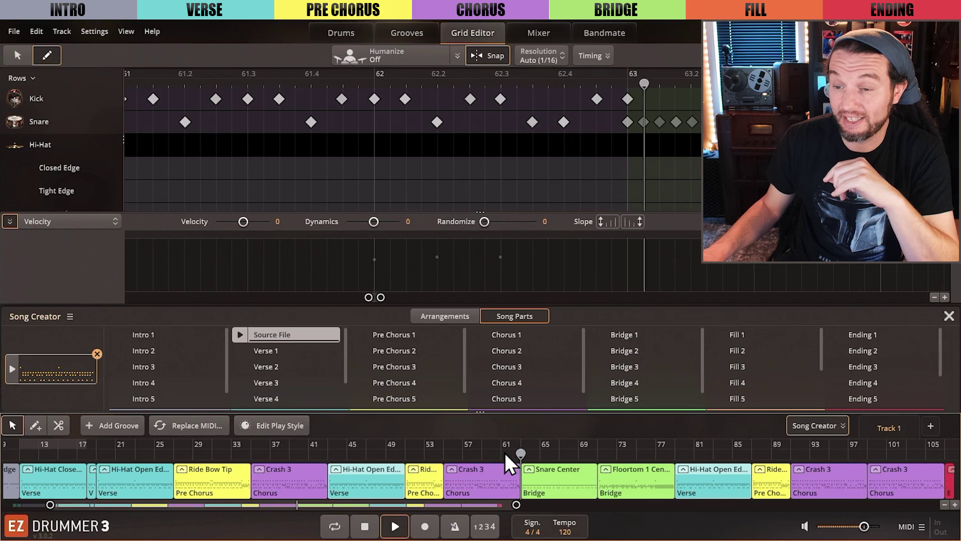
- Enable a Crash 2 Opening Hit in the bridge clip's play style
key(space)
click(531, 470)
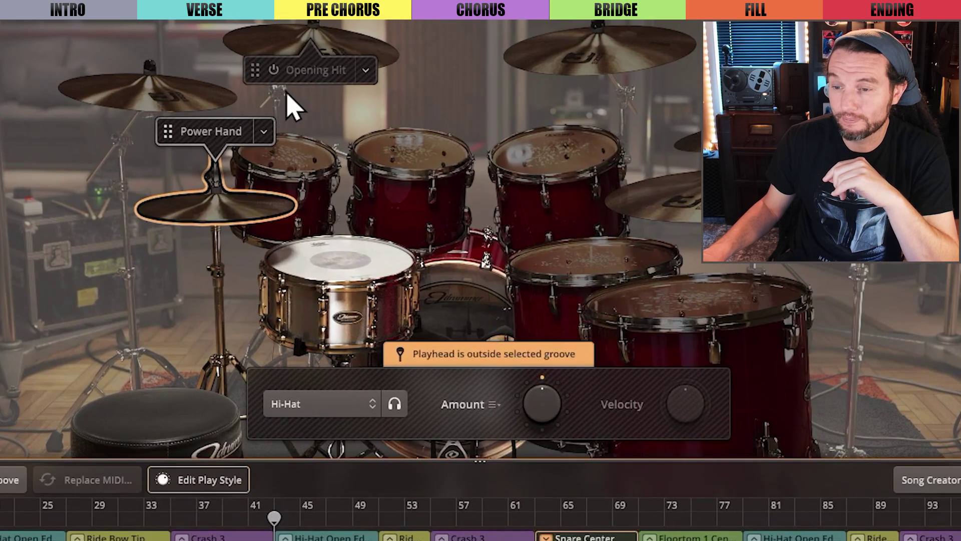
click(271, 71)
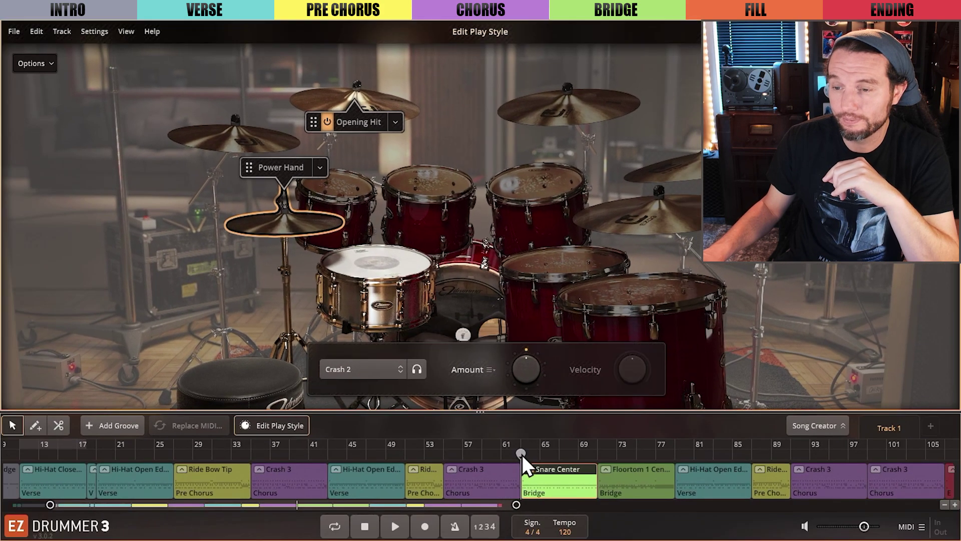
click(522, 453)
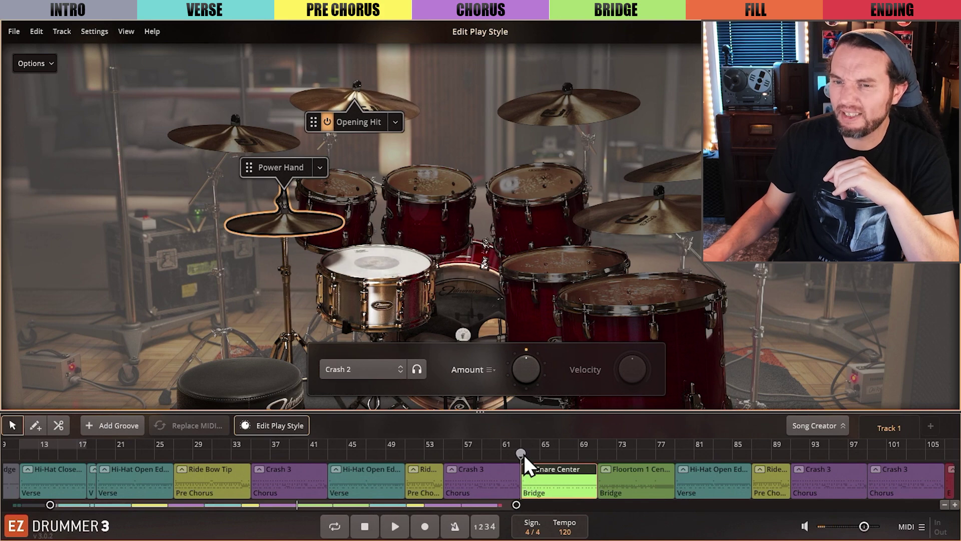
key(Escape)
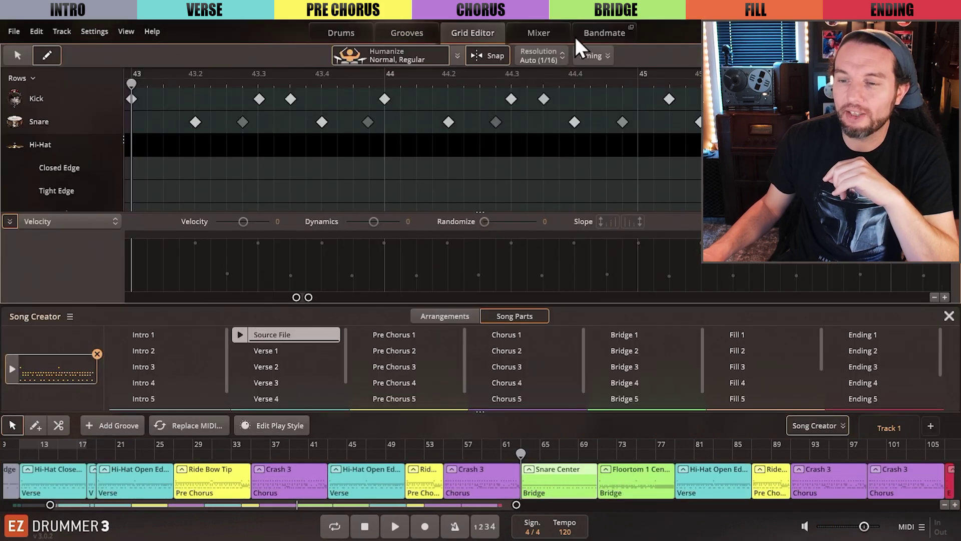
- Raise the velocity of the bar-63 Crash 2 opening hit to 107
click(525, 442)
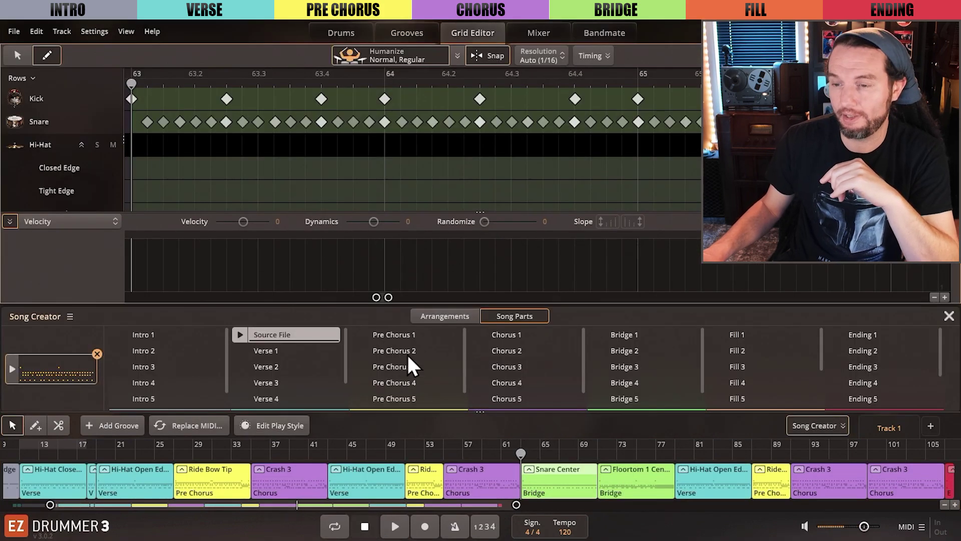
scroll(92, 160, down, 8)
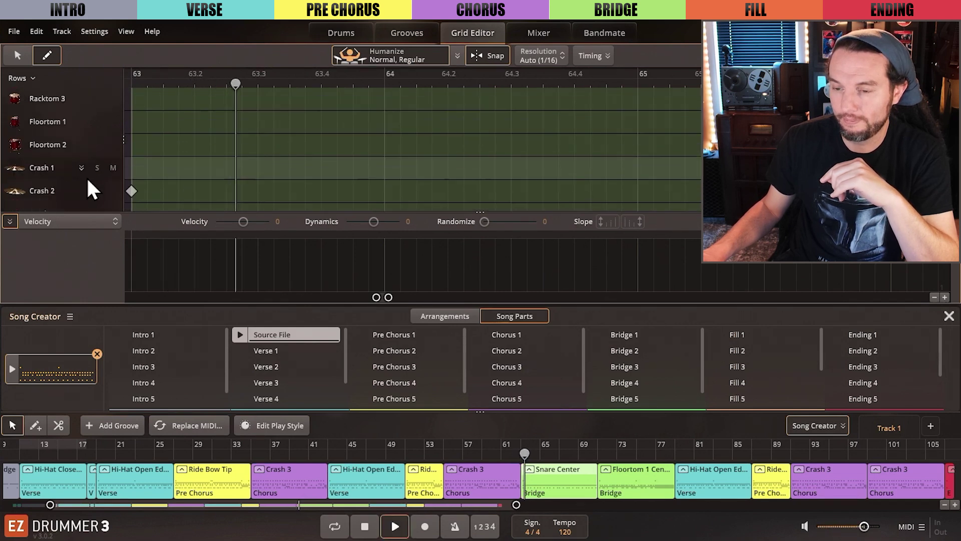
click(68, 155)
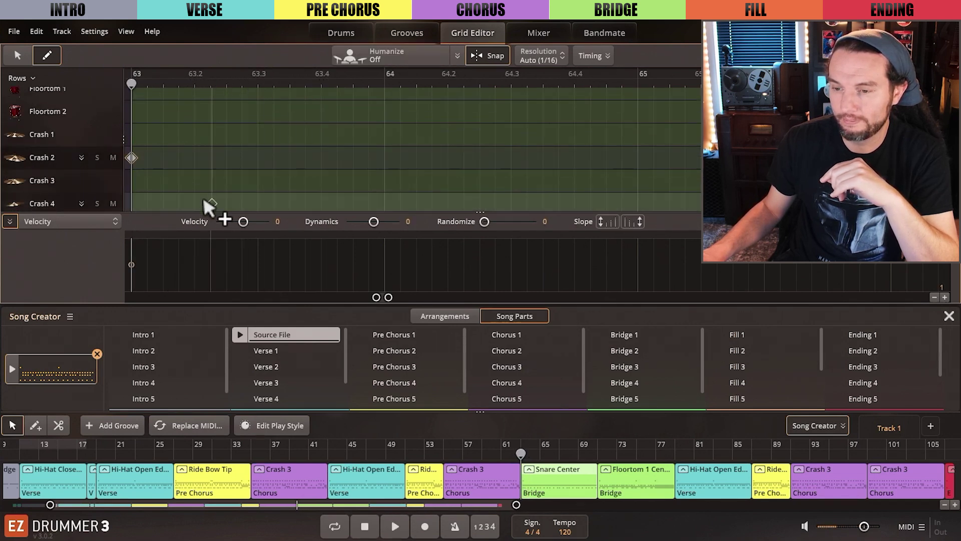
drag(134, 268, 368, 244)
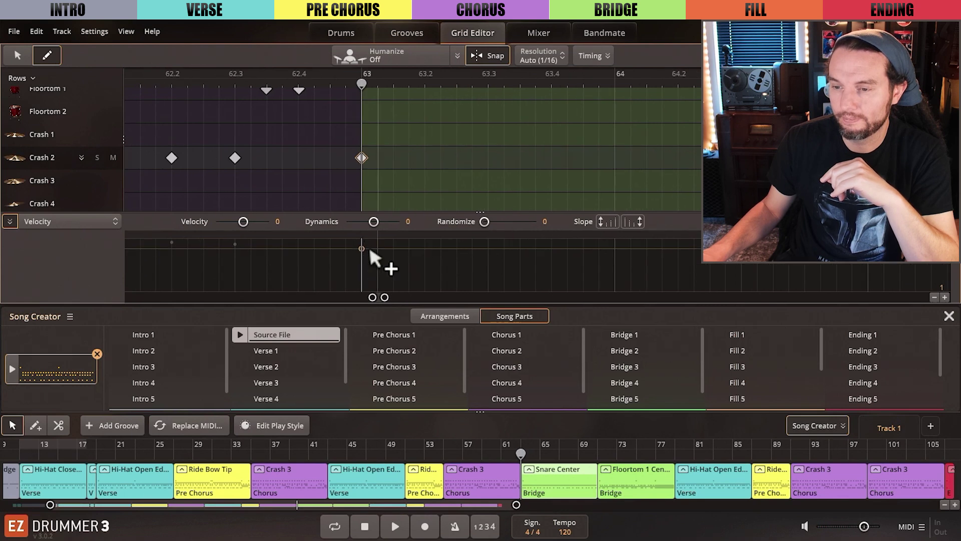
- Play the bridge entry to hear the crash, then recheck the play style settings
key(space)
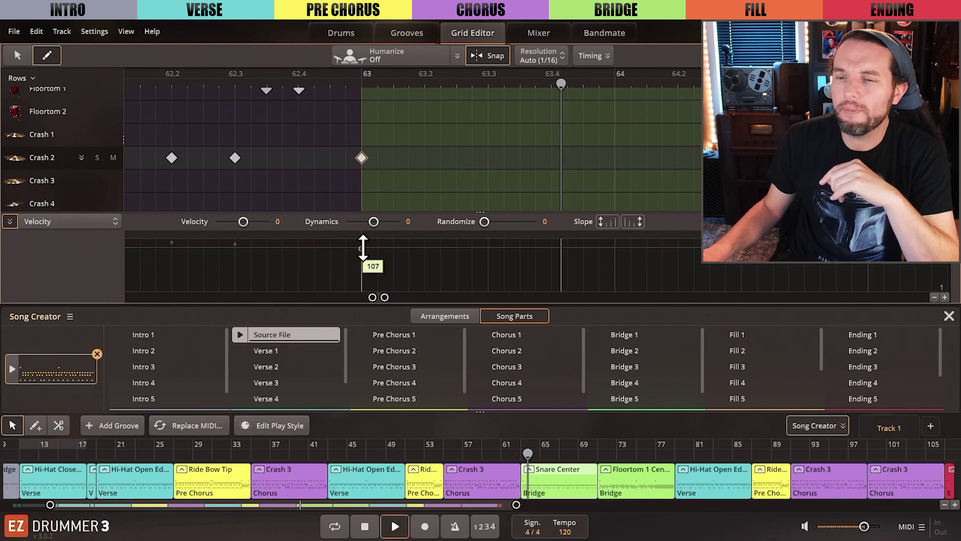
key(space)
click(528, 468)
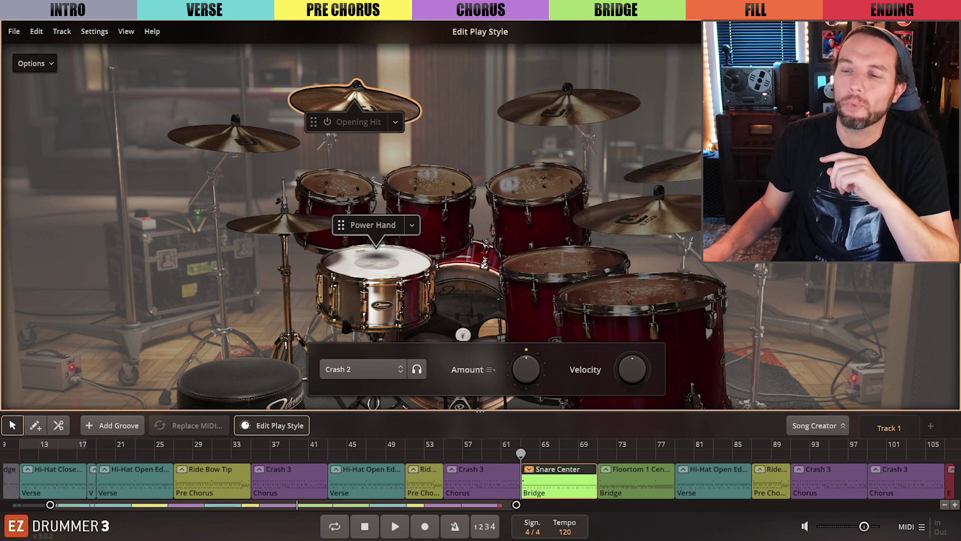
key(Escape)
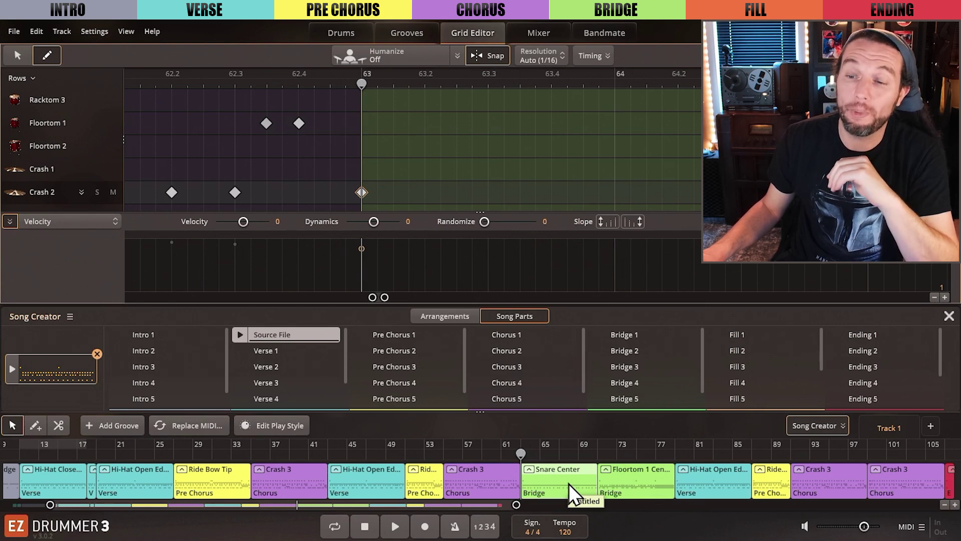
click(948, 316)
click(659, 454)
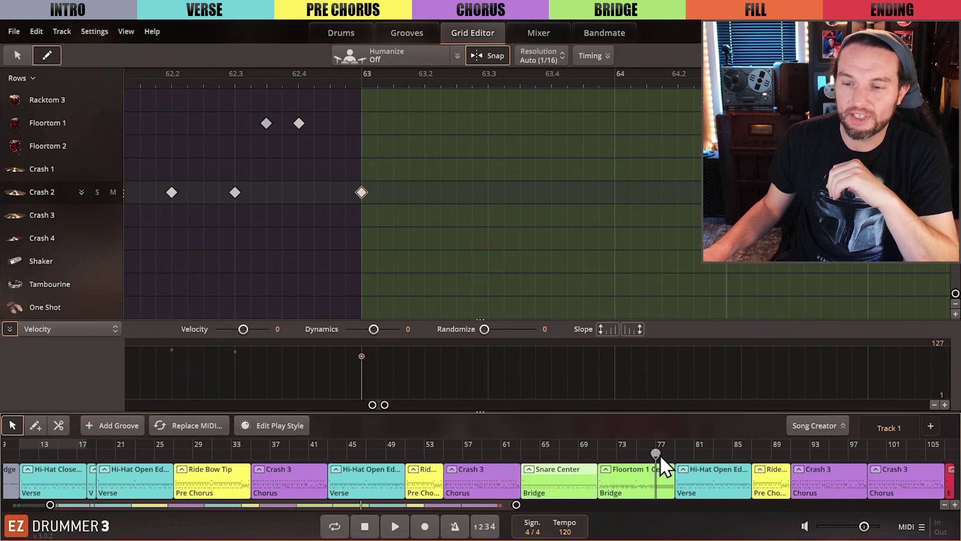
key(space)
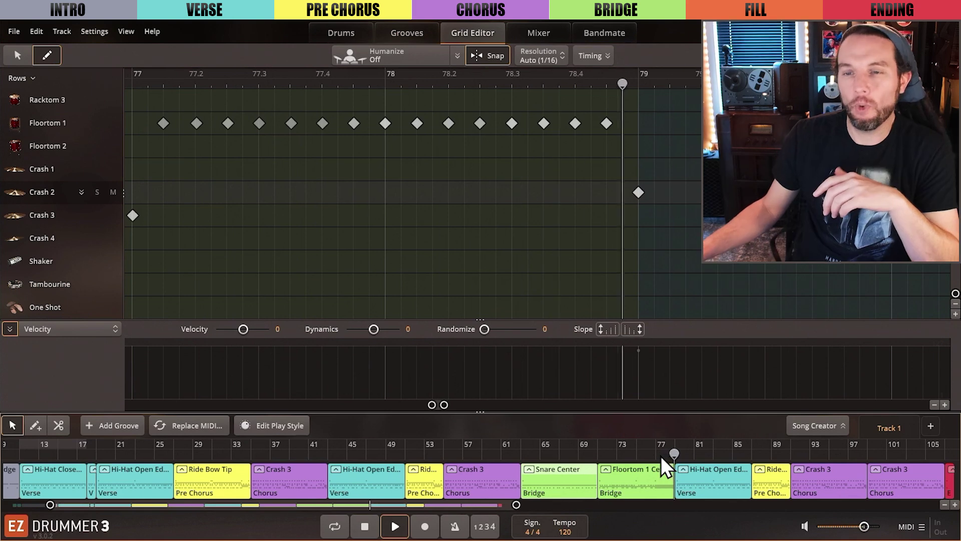
key(space)
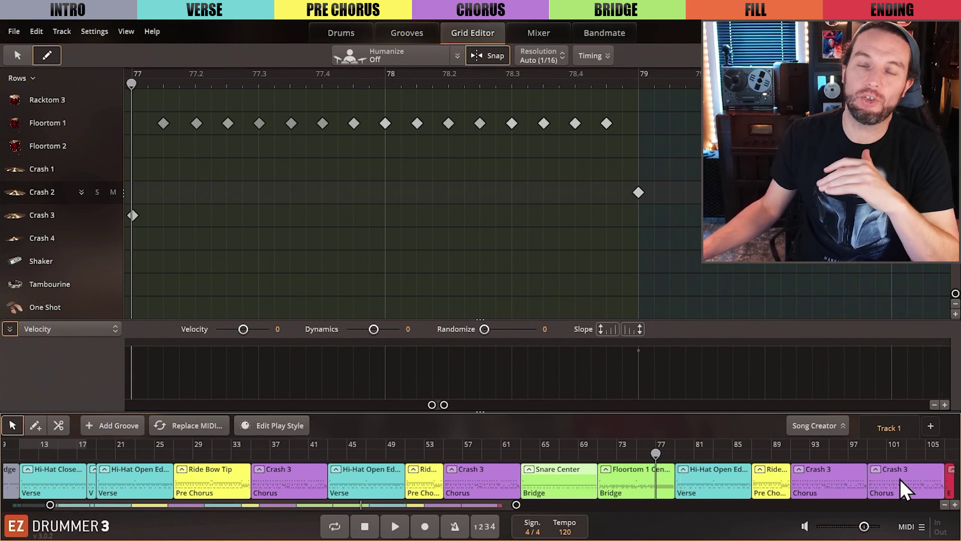
- Load the second Crash 3 Chorus clip at bar 99 into the Grid Editor and play it
scroll(900, 479, right, 8)
scroll(613, 474, up, 6)
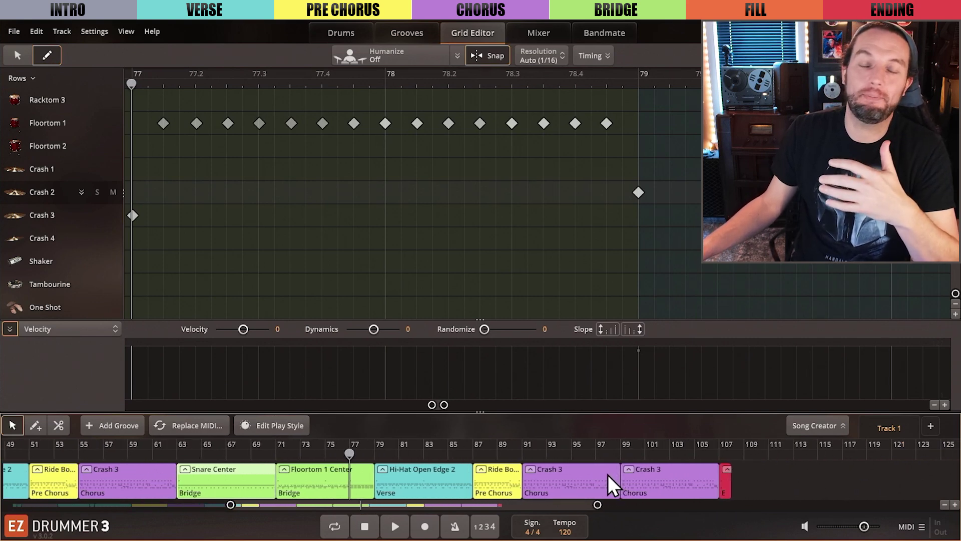
scroll(529, 477, up, 2)
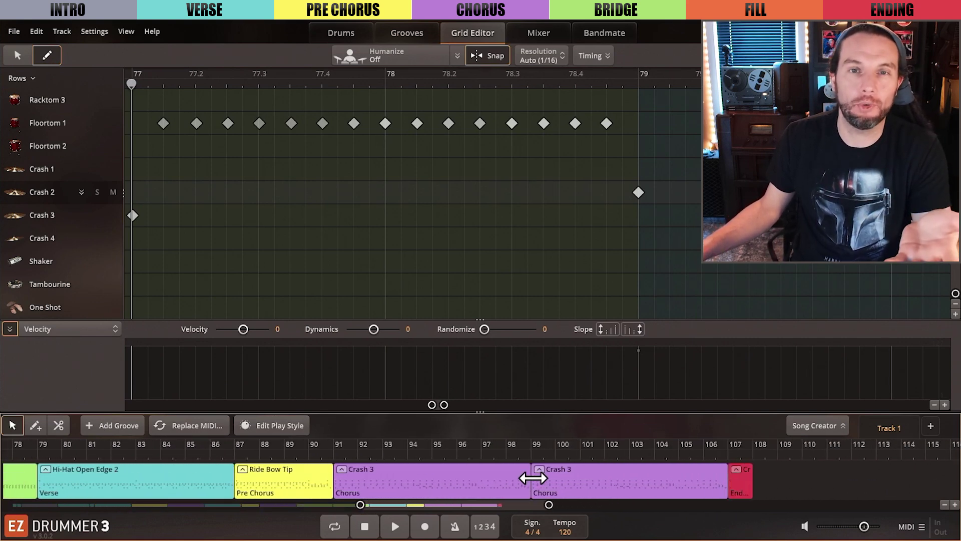
click(597, 470)
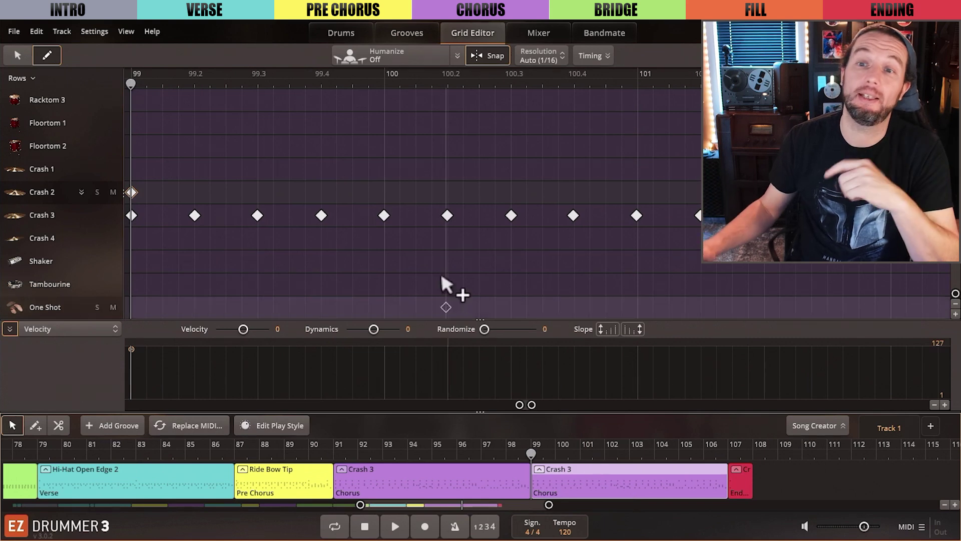
key(space)
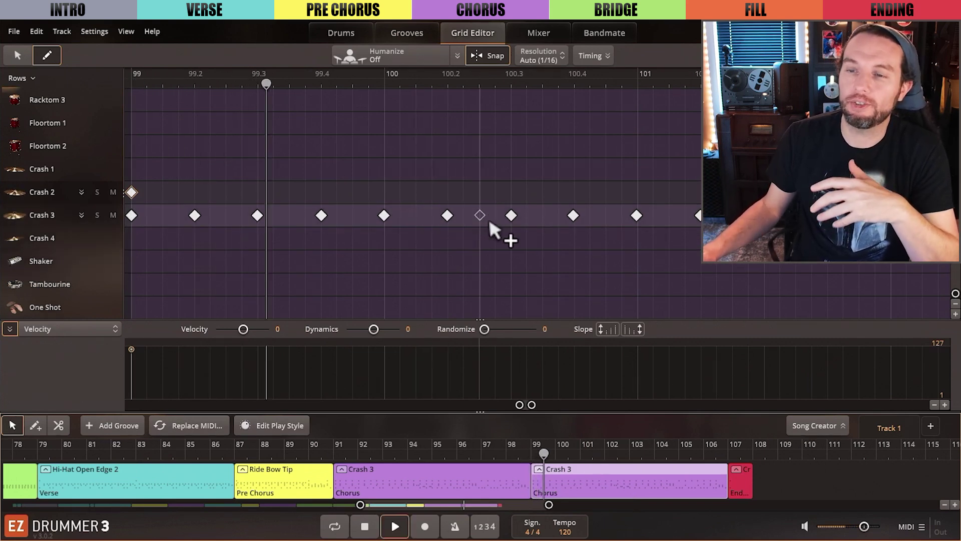
scroll(491, 218, down, 2)
scroll(494, 218, down, 2)
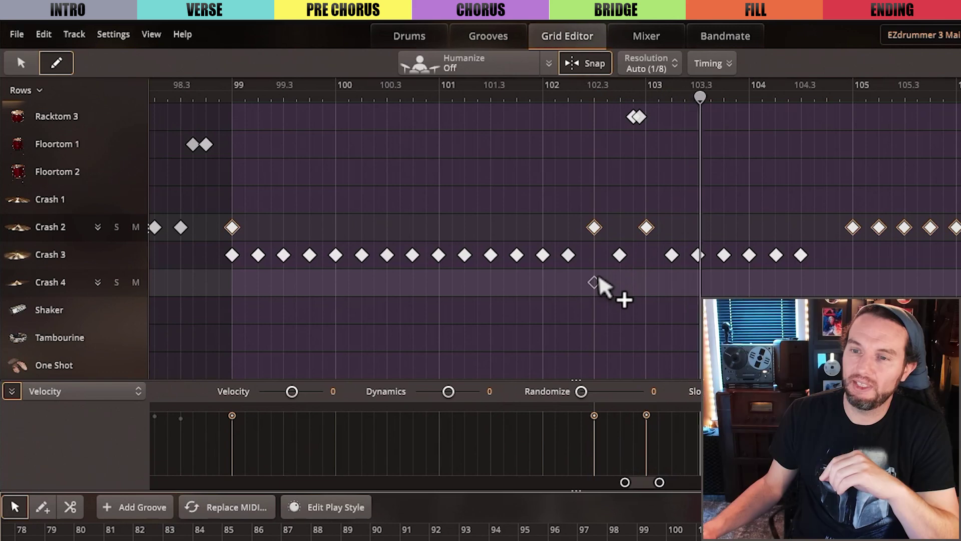
key(space)
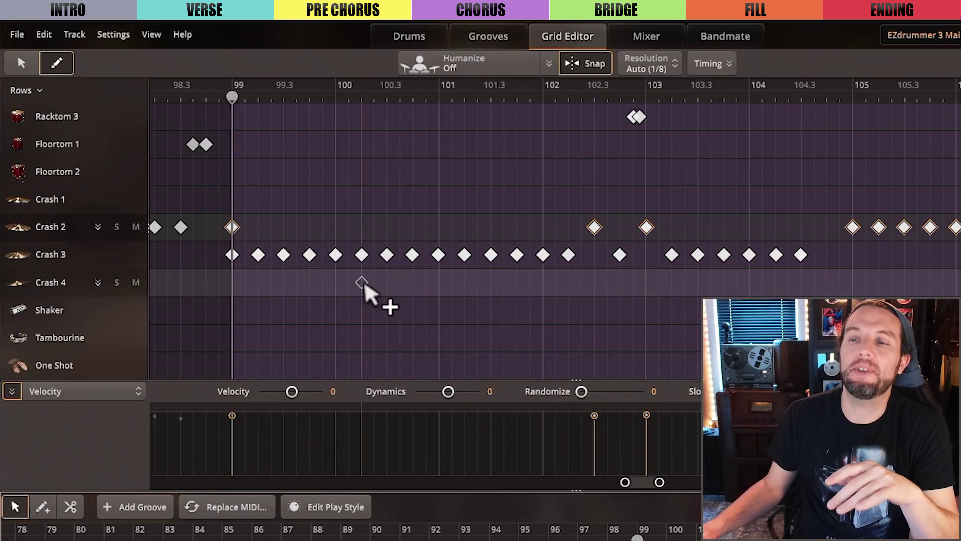
- Add Crash 2 hits at bars 100, 101, 102 and 104, plus a Crash 3 after 104
click(335, 227)
click(439, 227)
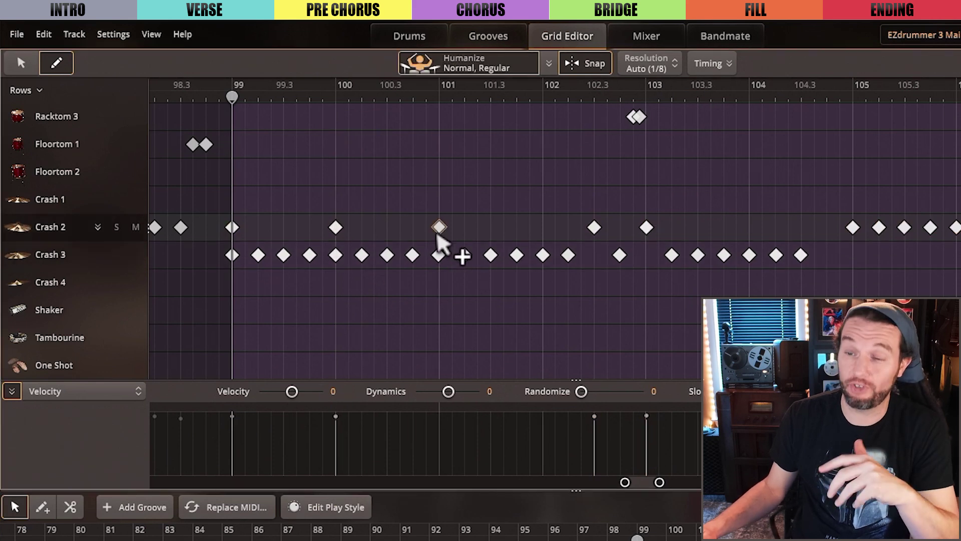
click(540, 228)
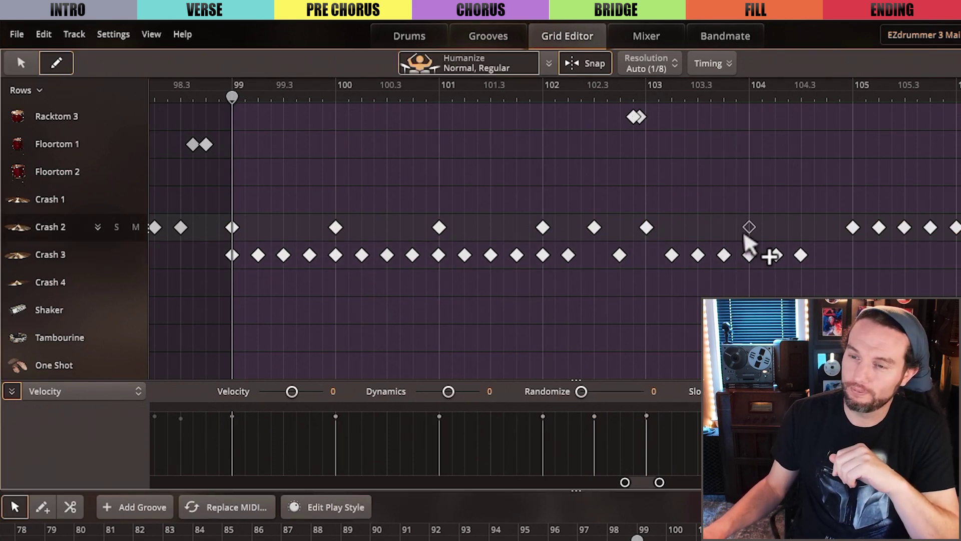
click(749, 228)
click(775, 255)
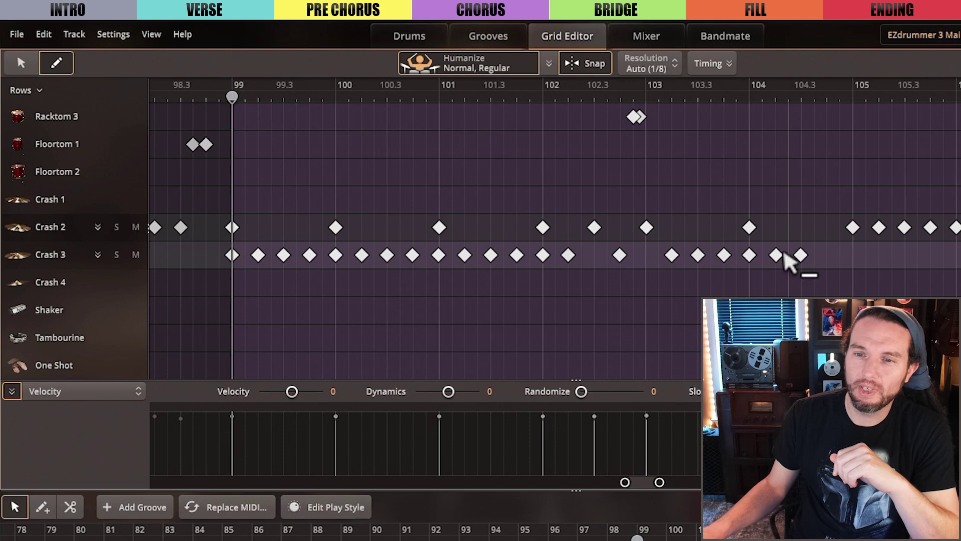
- Delete the pedal hi-hat notes on the downbeats of bars 99 through 103
scroll(523, 200, up, 5)
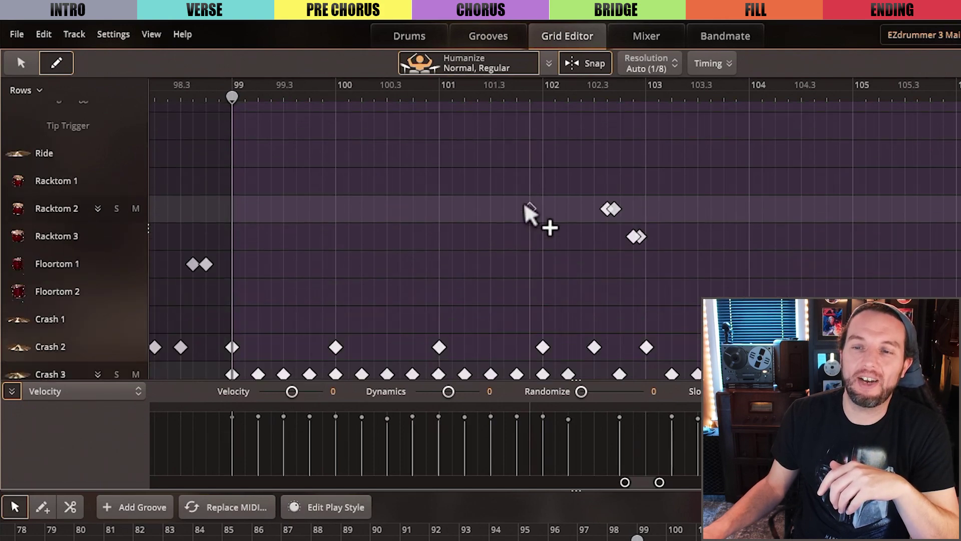
scroll(525, 202, down, 4)
scroll(526, 202, up, 5)
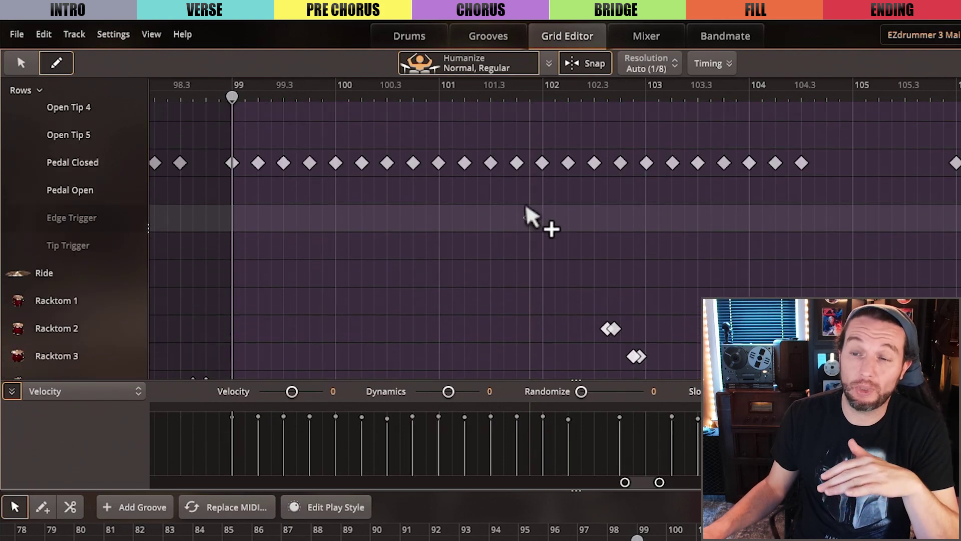
click(231, 162)
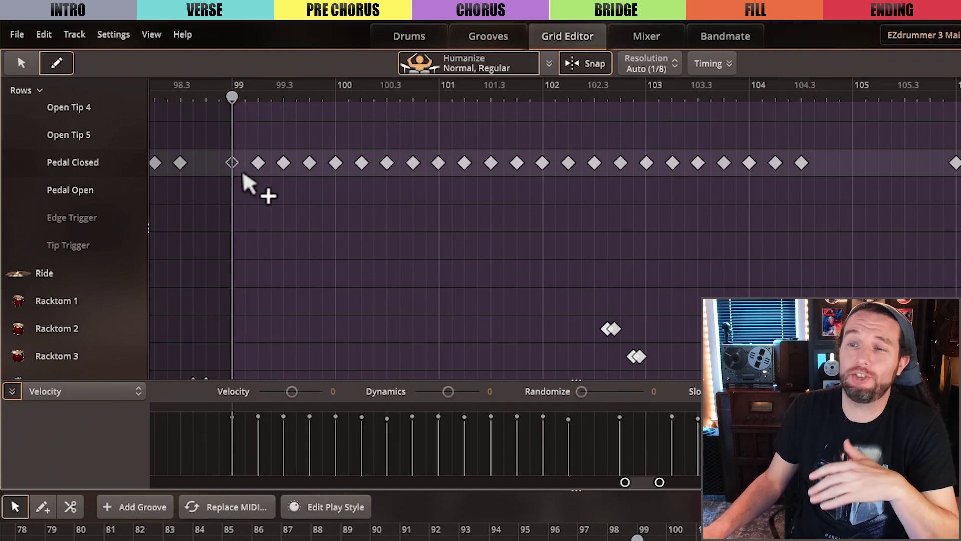
click(335, 163)
click(439, 163)
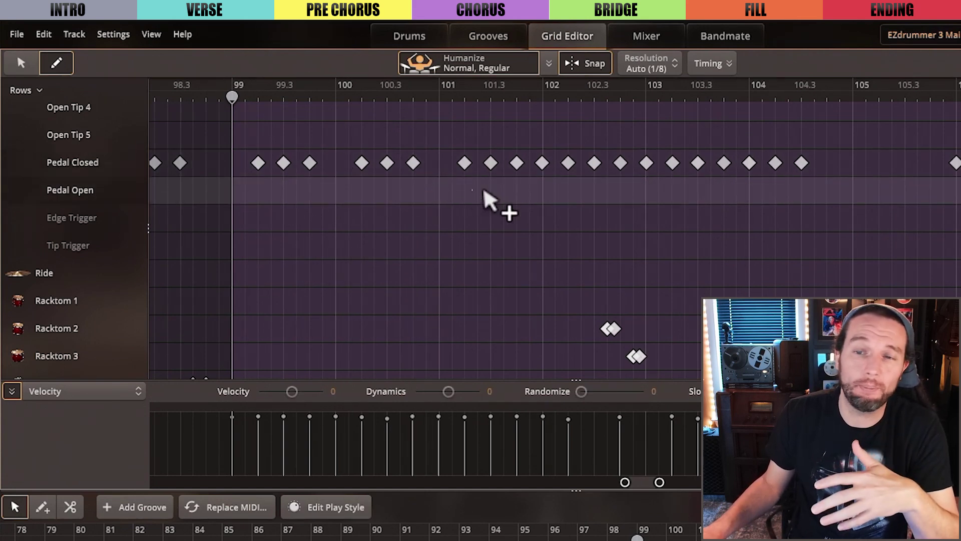
click(542, 163)
click(647, 163)
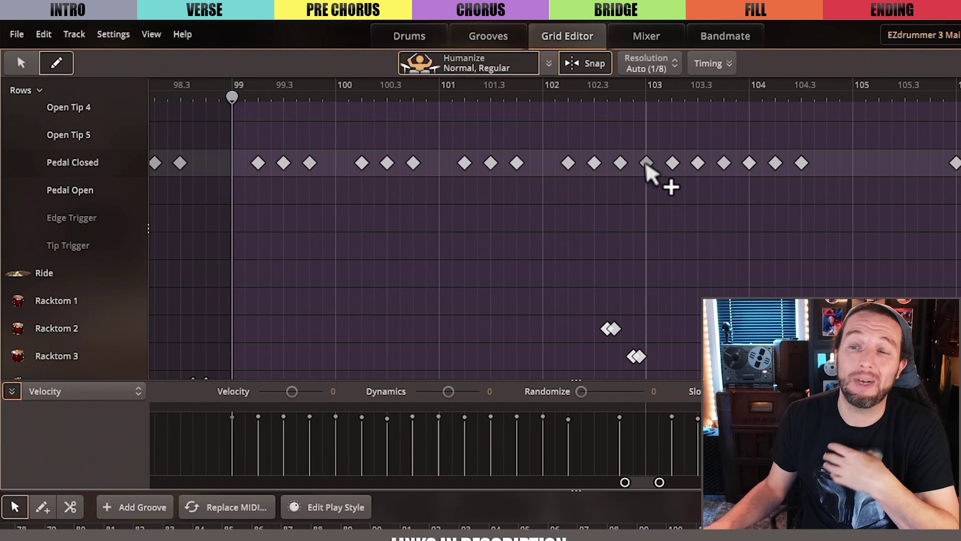
scroll(831, 223, down, 5)
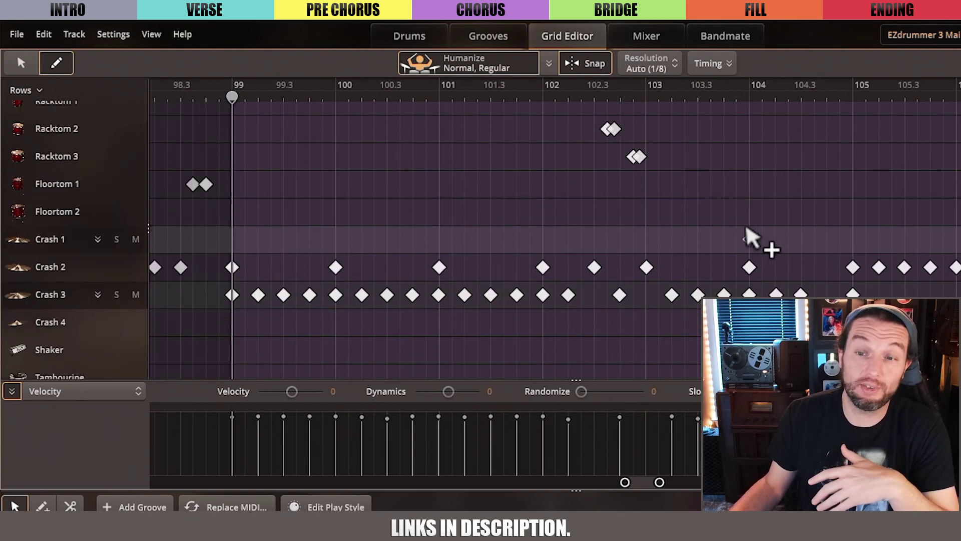
- Play back the edited chorus and collapse the Hi-Hat articulation rows
key(space)
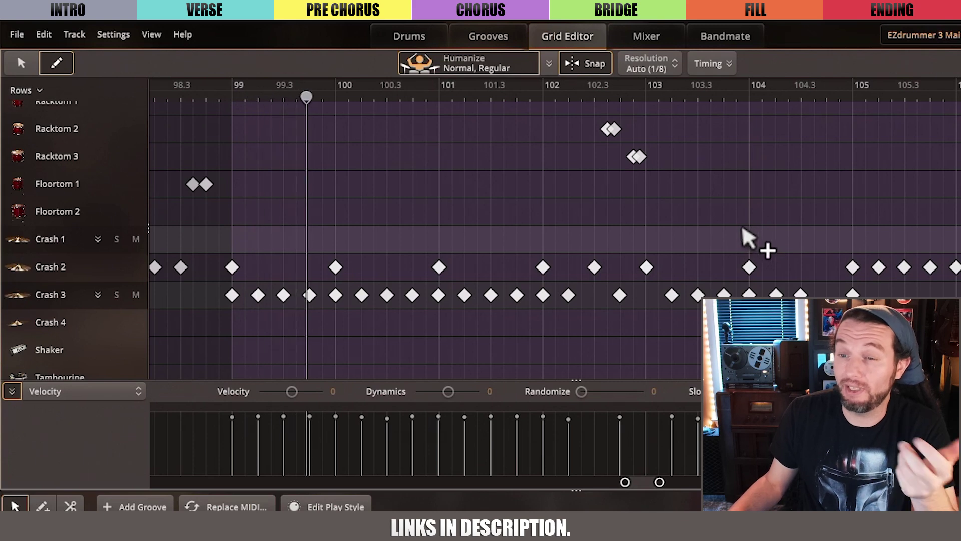
scroll(696, 255, up, 5)
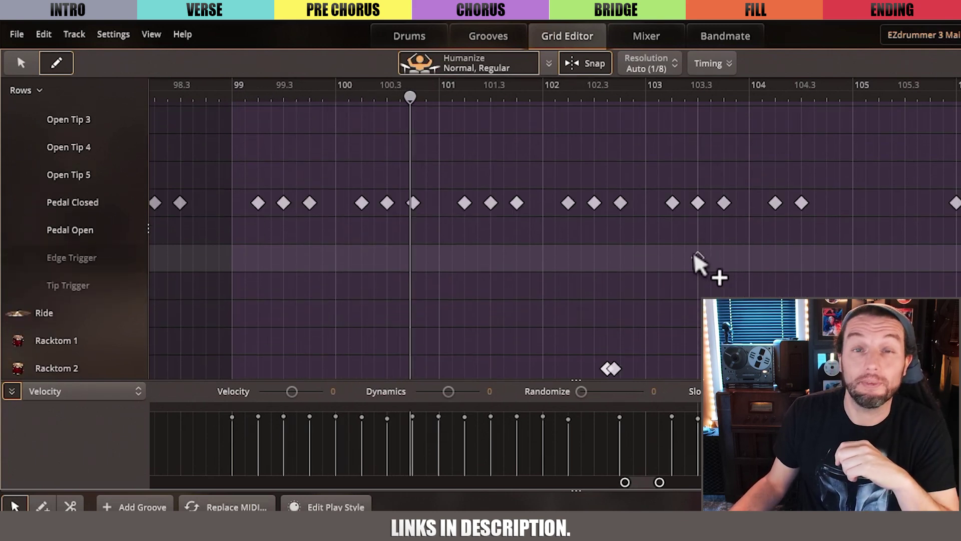
scroll(253, 219, up, 6)
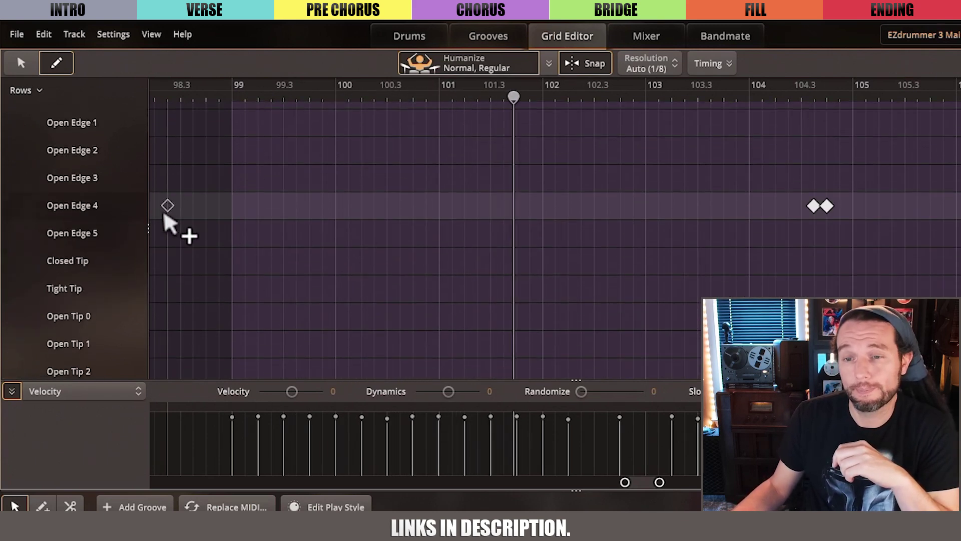
click(98, 170)
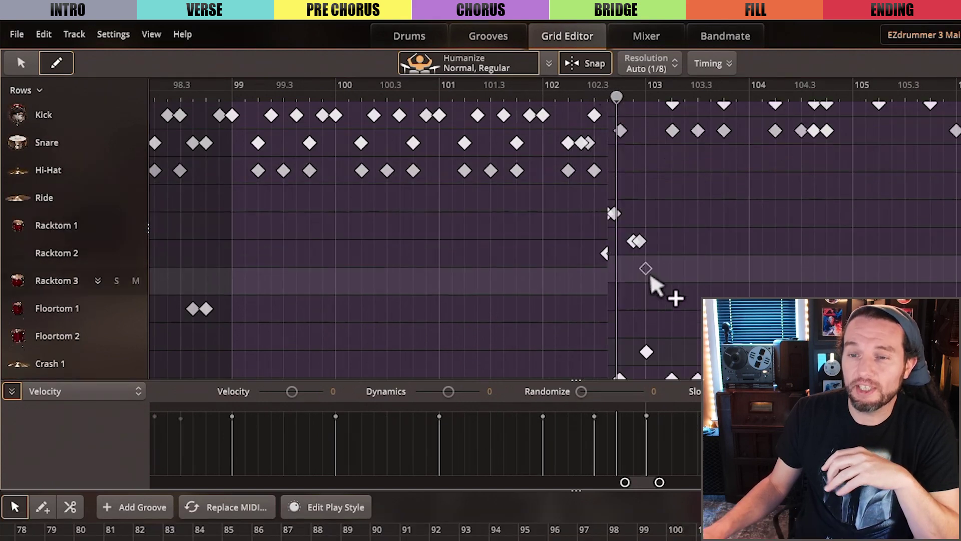
scroll(656, 280, down, 6)
- Loop the section starting at bar 102 and play it
scroll(661, 281, up, 3)
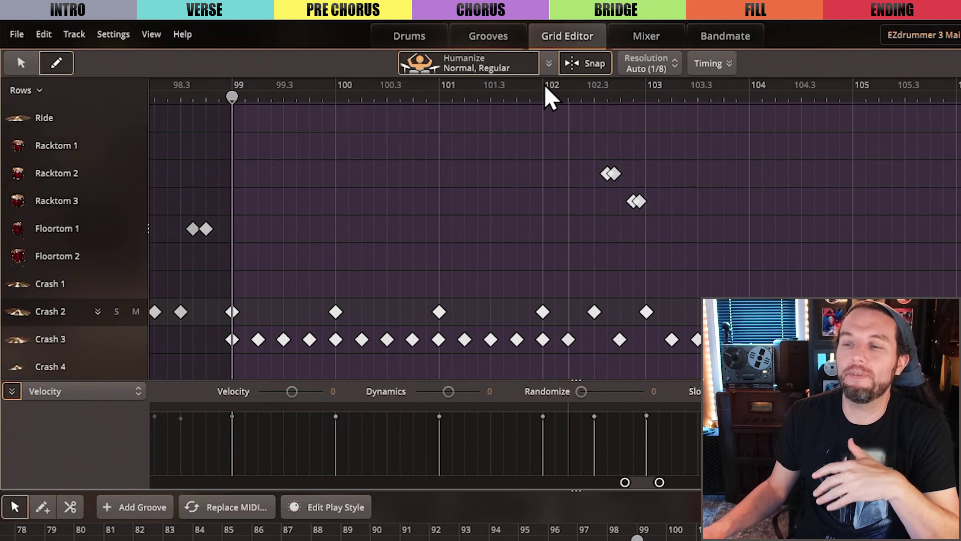
drag(544, 85, 640, 86)
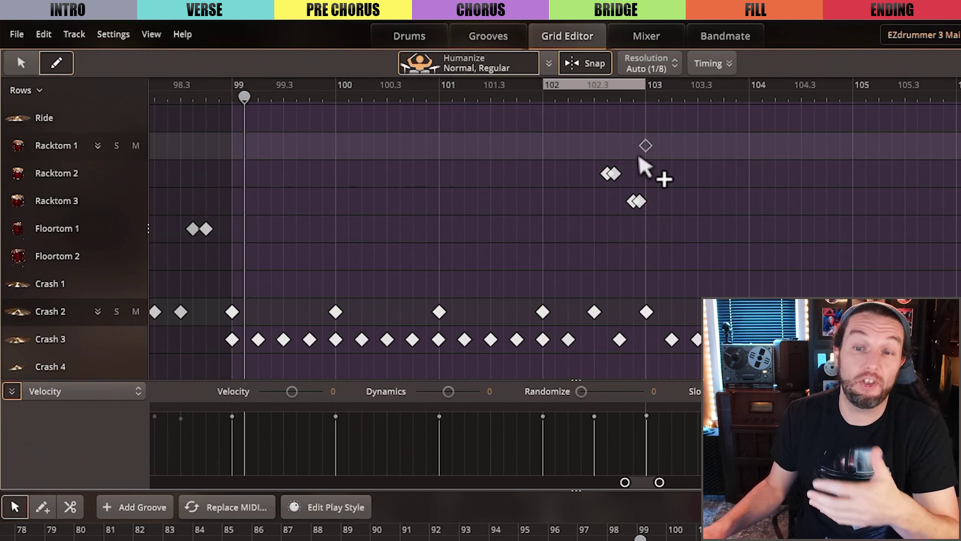
scroll(644, 165, up, 3)
key(space)
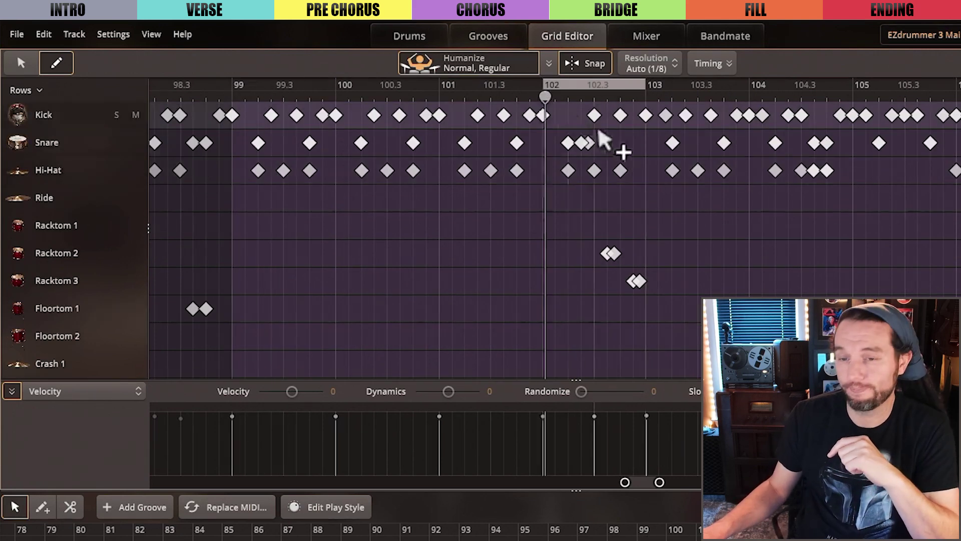
scroll(609, 195, up, 3)
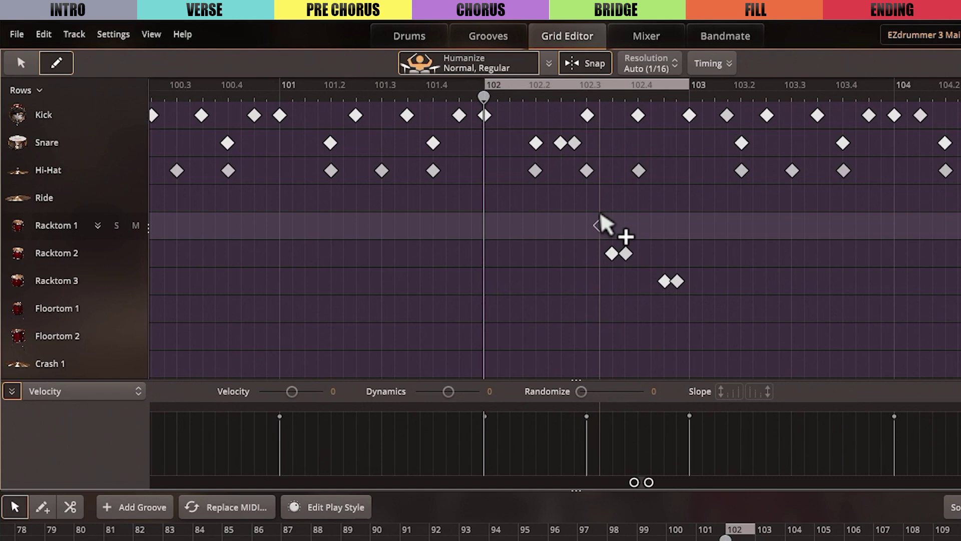
- Delete the four Racktom 2/3 fill notes and the hi-hats at 102.3 and 102.4
click(31, 64)
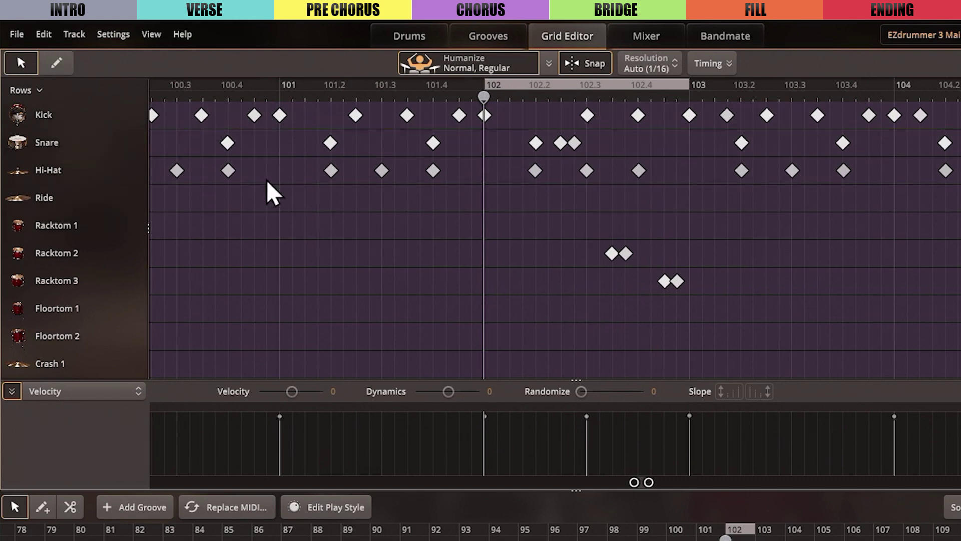
drag(568, 223, 716, 313)
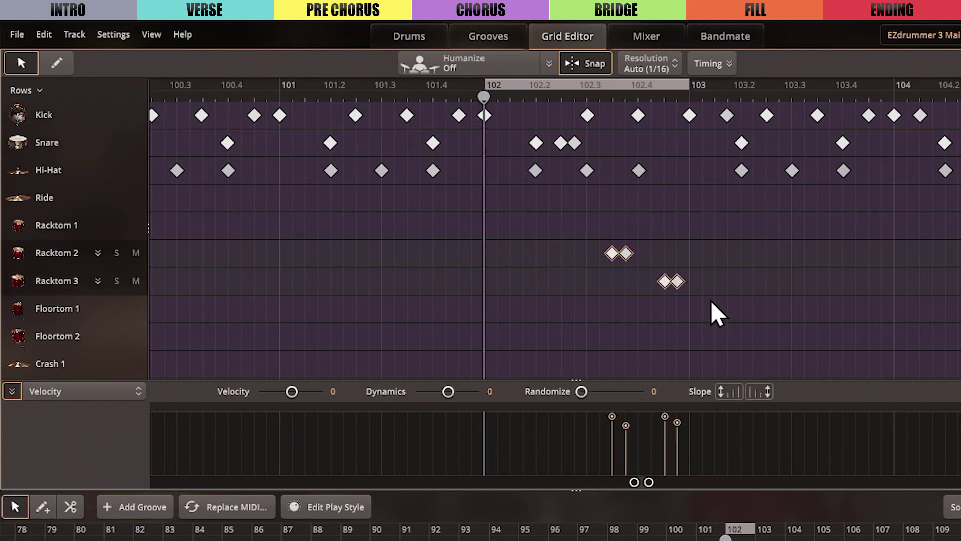
key(Delete)
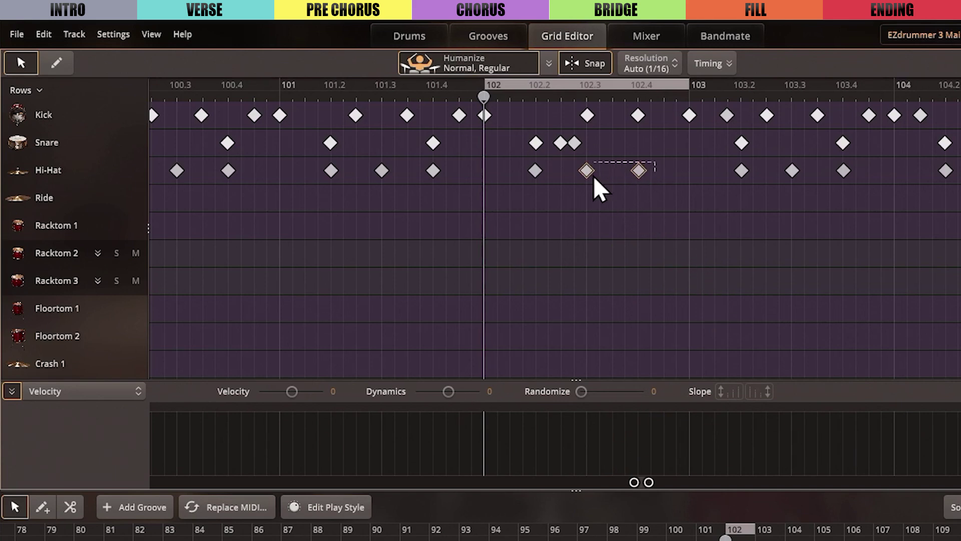
drag(595, 179, 591, 179)
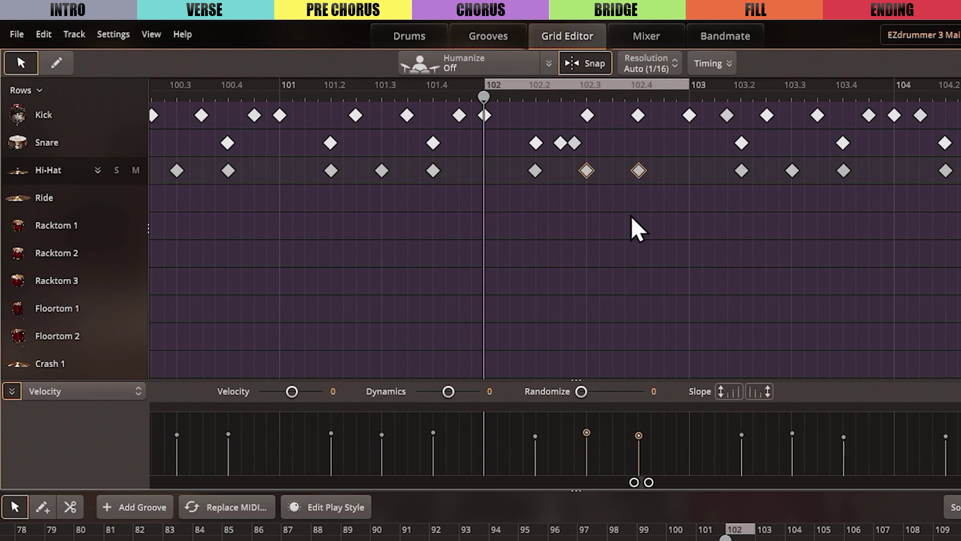
key(Delete)
- Move the crash to Crash 3, add Crash 3 at 102.3, and raise velocities to 103 and 107
scroll(634, 227, down, 5)
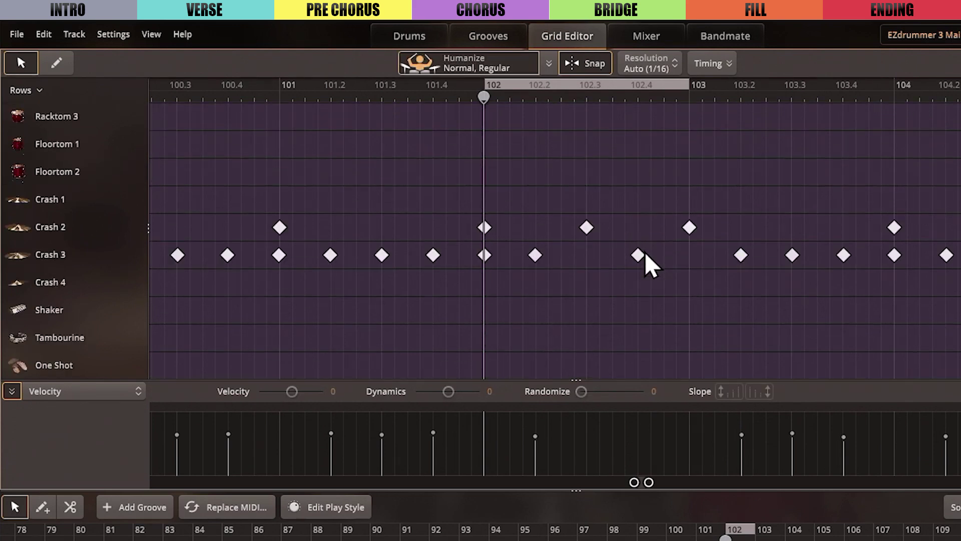
drag(586, 228, 636, 232)
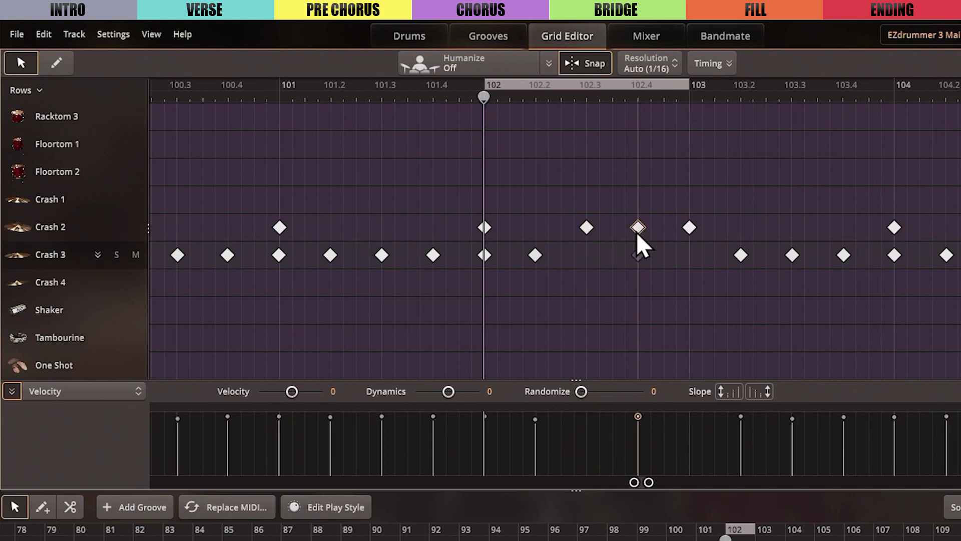
click(63, 64)
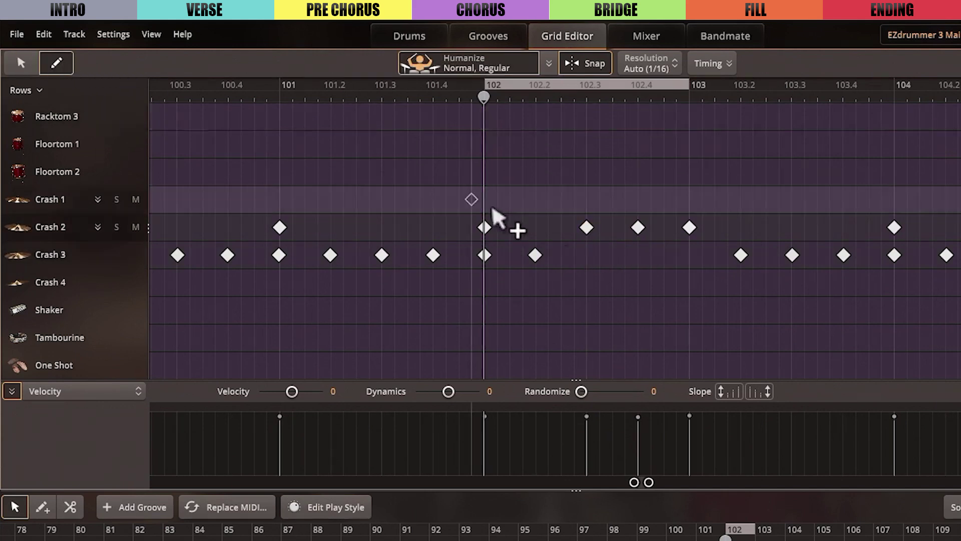
click(610, 267)
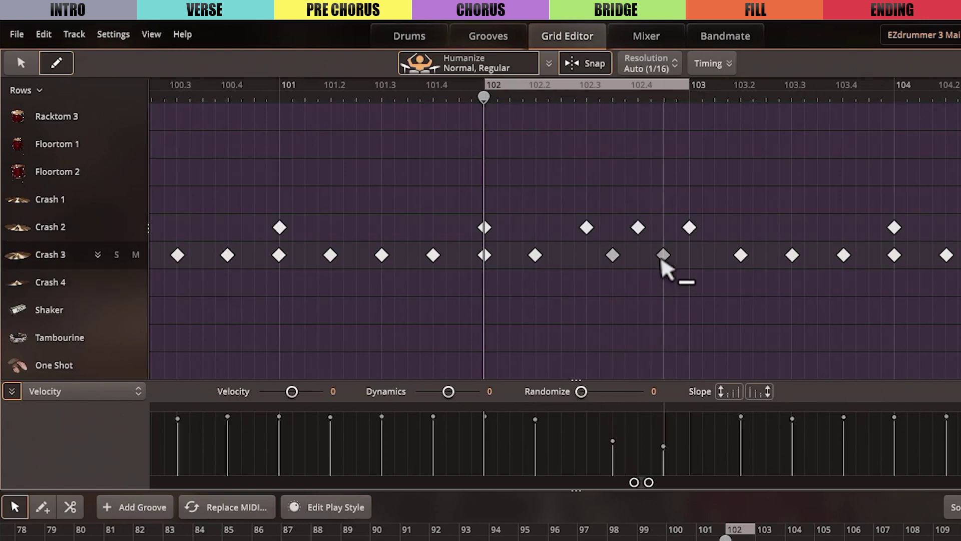
drag(663, 446, 665, 421)
drag(613, 442, 615, 423)
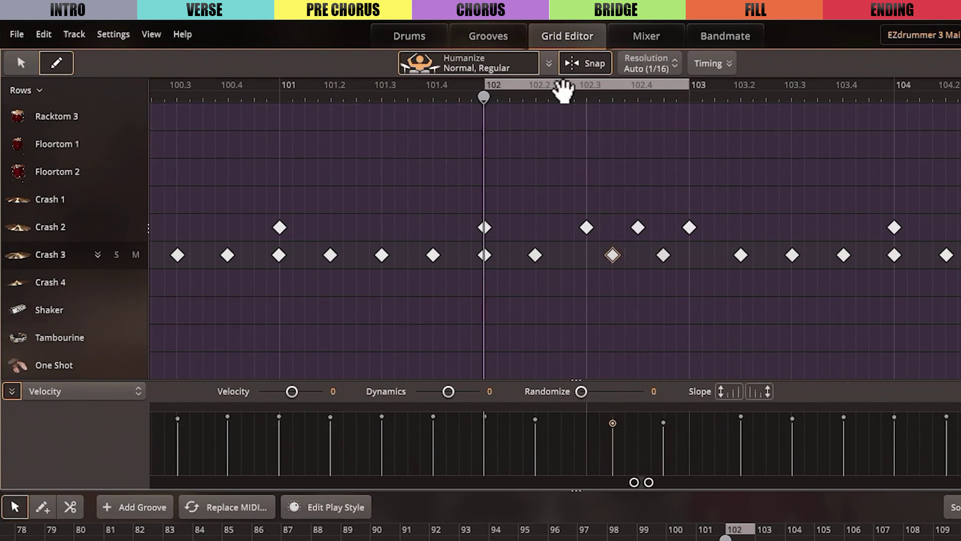
- Add Kick hits at 102.3 and 102.4 and play back the reworked fill
key(space)
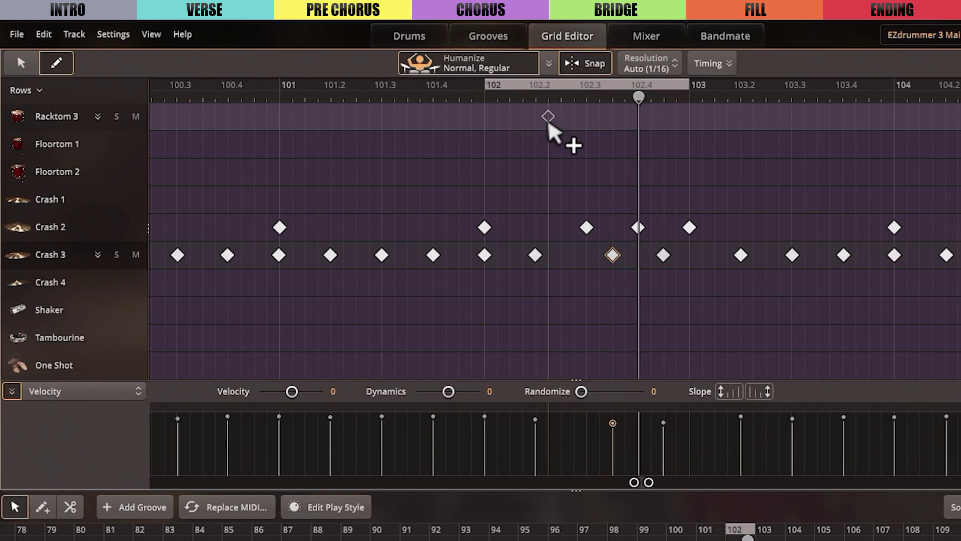
key(space)
scroll(613, 190, up, 4)
scroll(620, 192, up, 2)
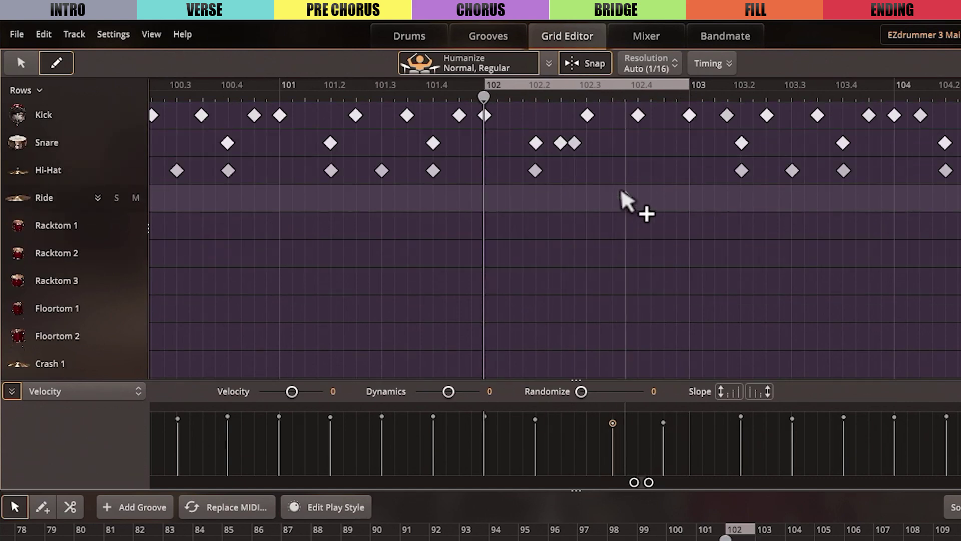
click(612, 114)
click(637, 114)
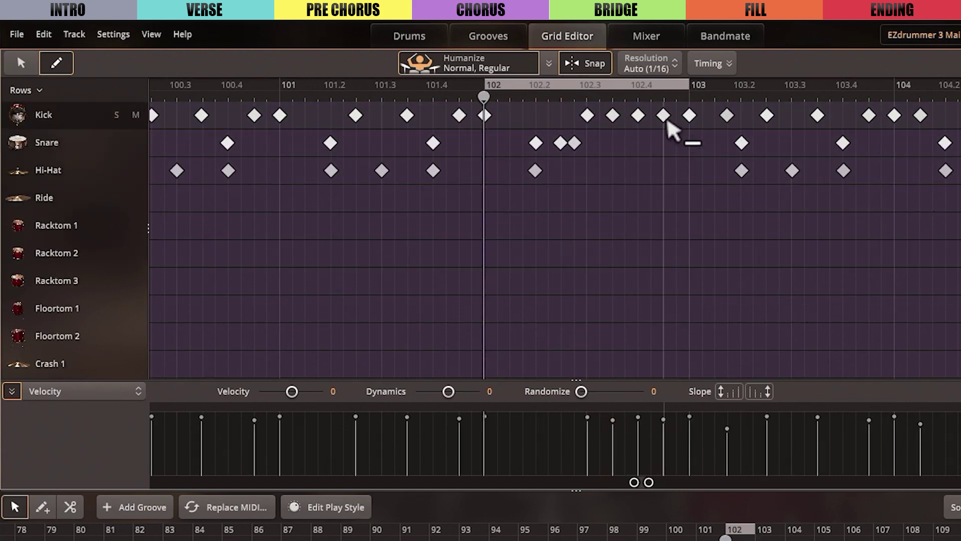
key(space)
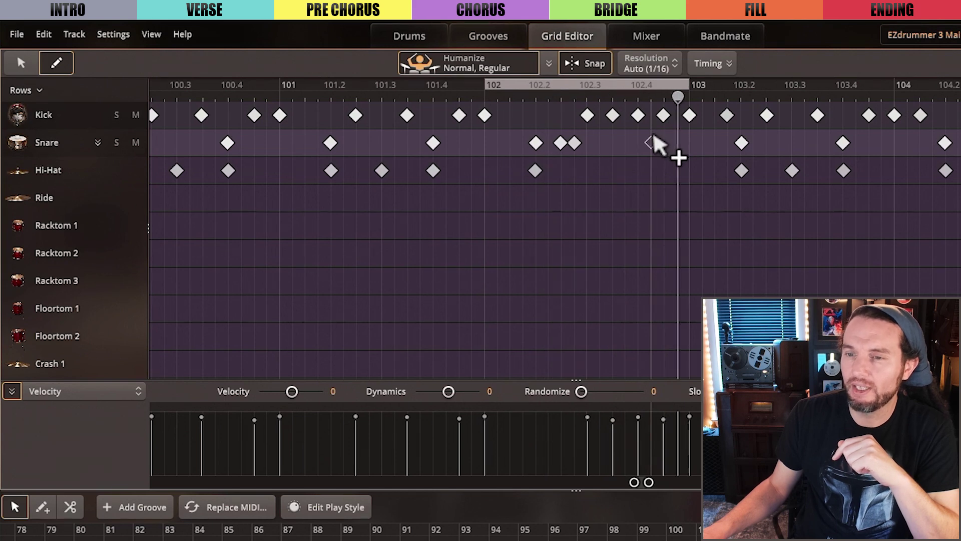
- Set a loop over bar 106 up to bar 107 and play it
key(space)
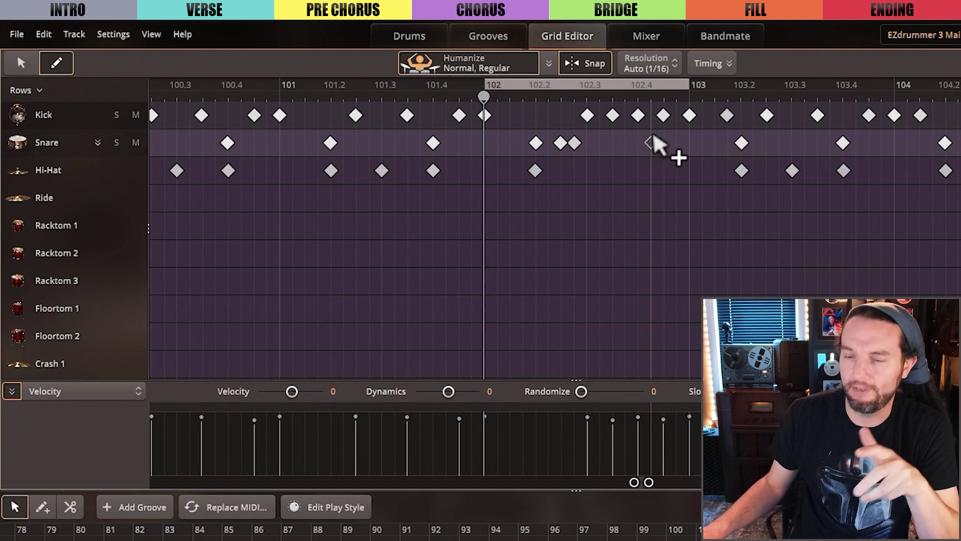
key(space)
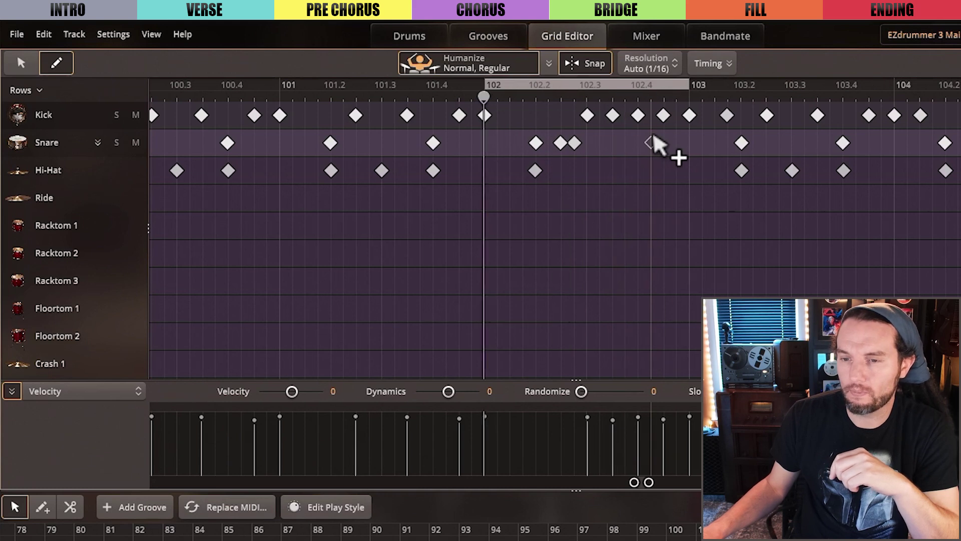
scroll(677, 160, right, 10)
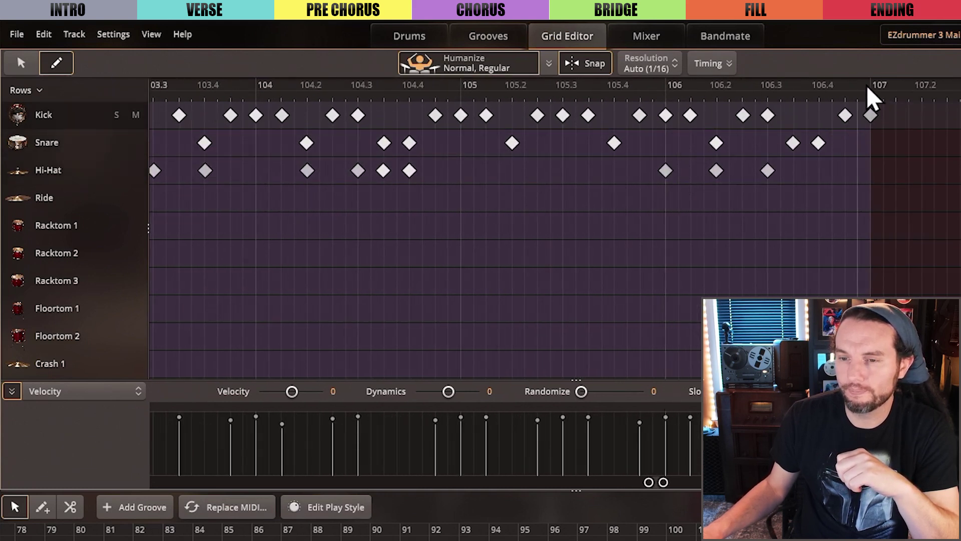
drag(868, 85, 666, 81)
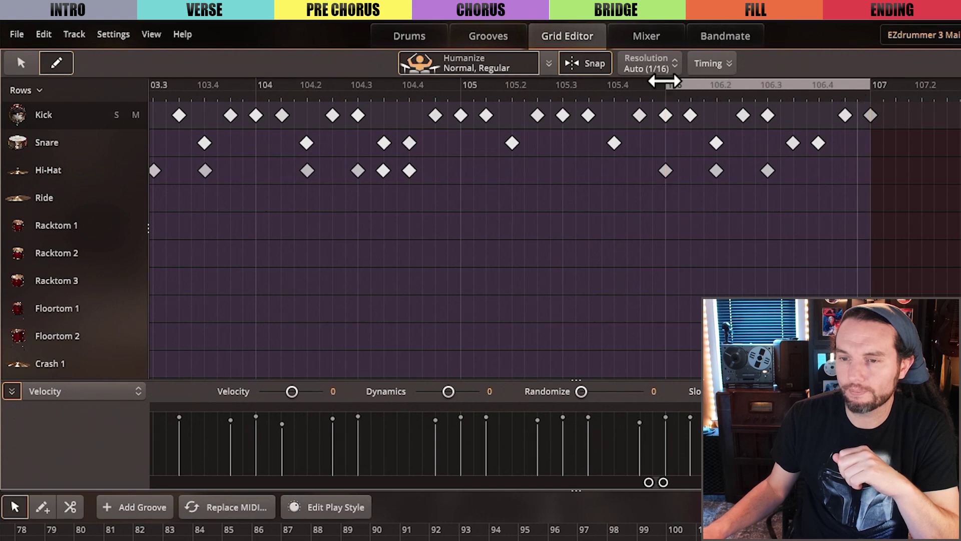
key(space)
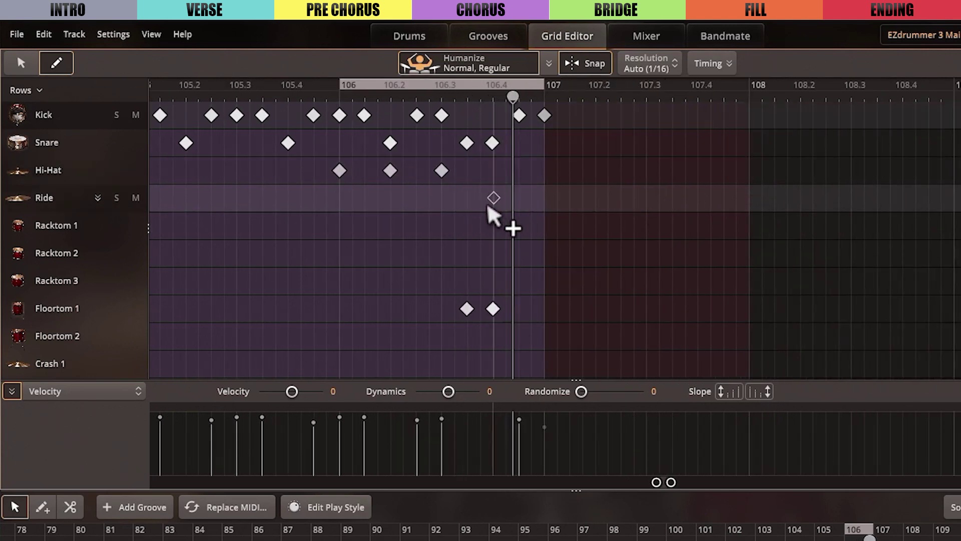
- Add a snare hit and a middle Floortom 1 hit near the end of bar 106, adjusting their velocities
scroll(423, 212, up, 2)
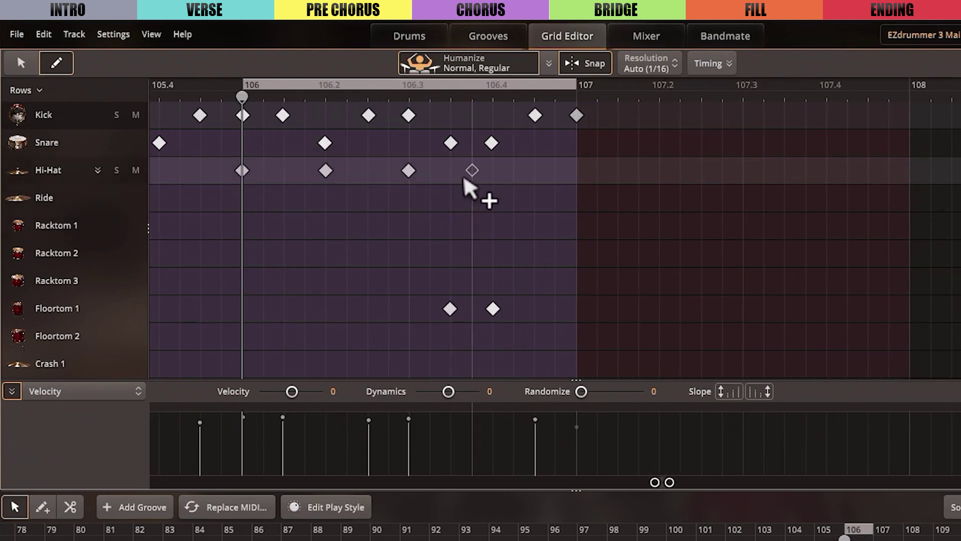
click(472, 143)
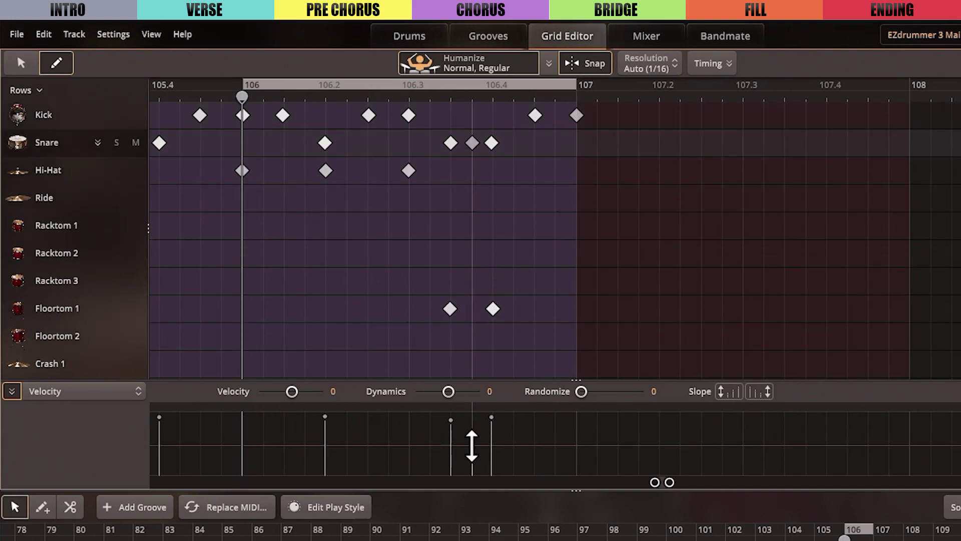
drag(472, 446, 451, 438)
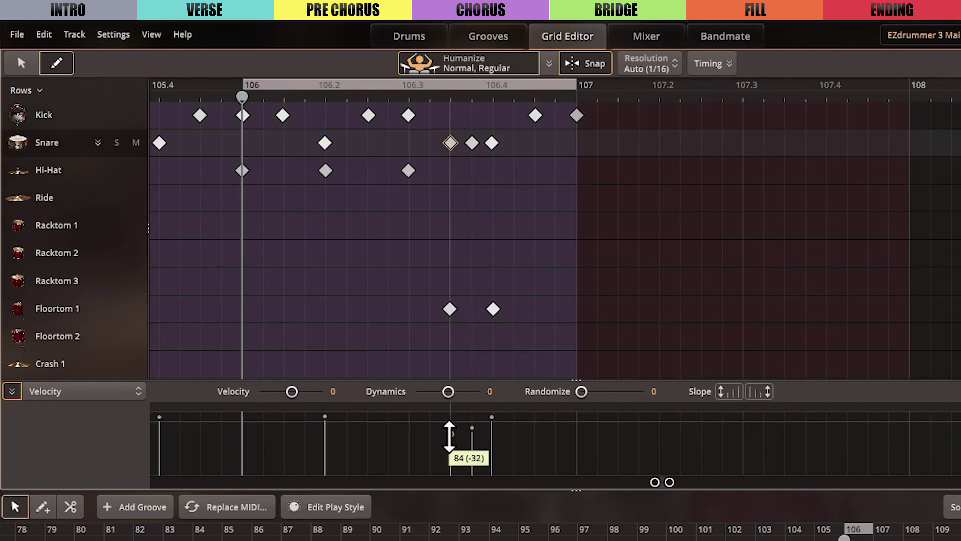
click(472, 309)
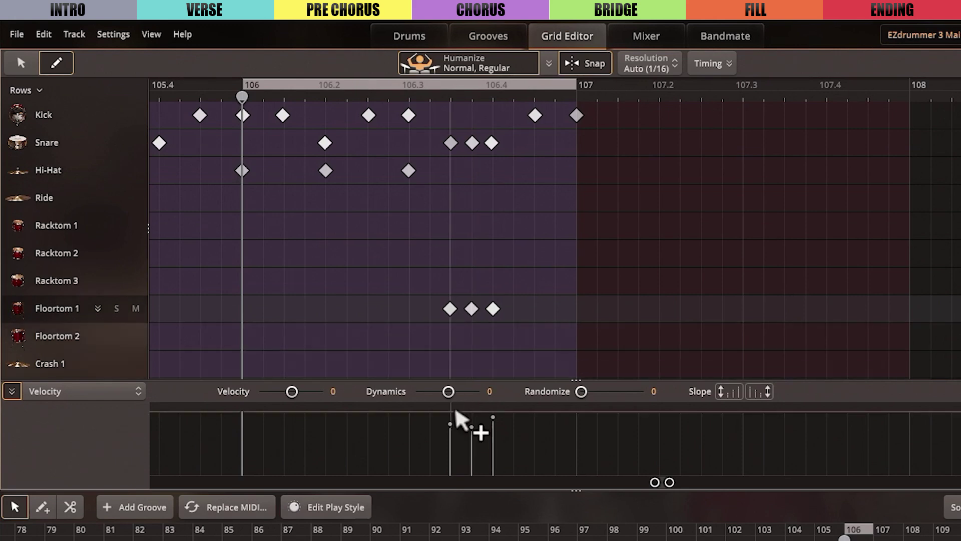
drag(452, 426, 471, 425)
- Play the fill loop, then extend the loop end to 107.2 and play again
key(space)
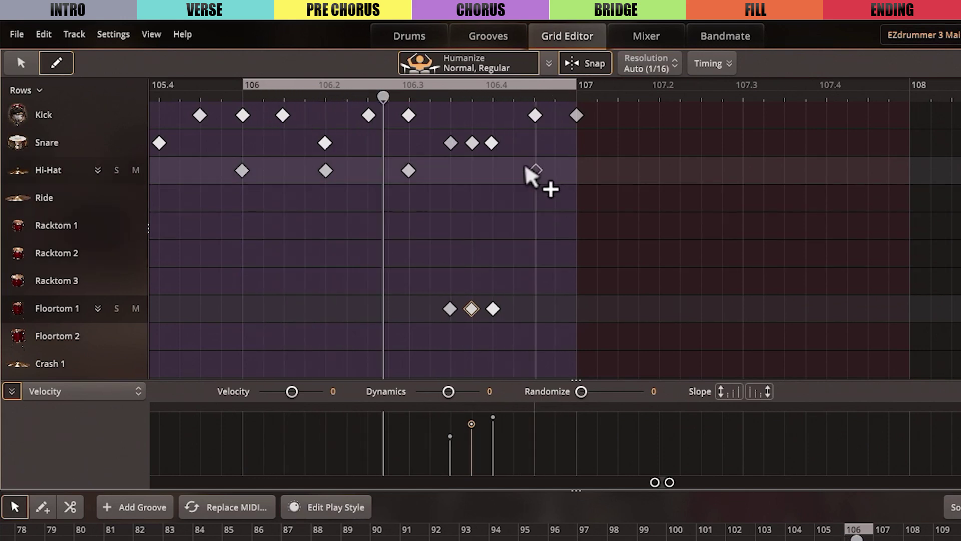
key(space)
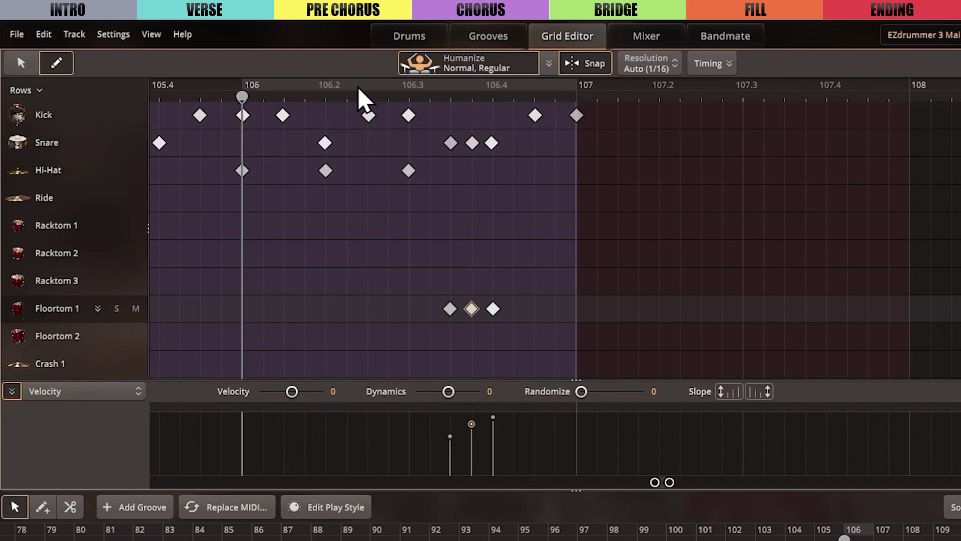
drag(574, 85, 680, 85)
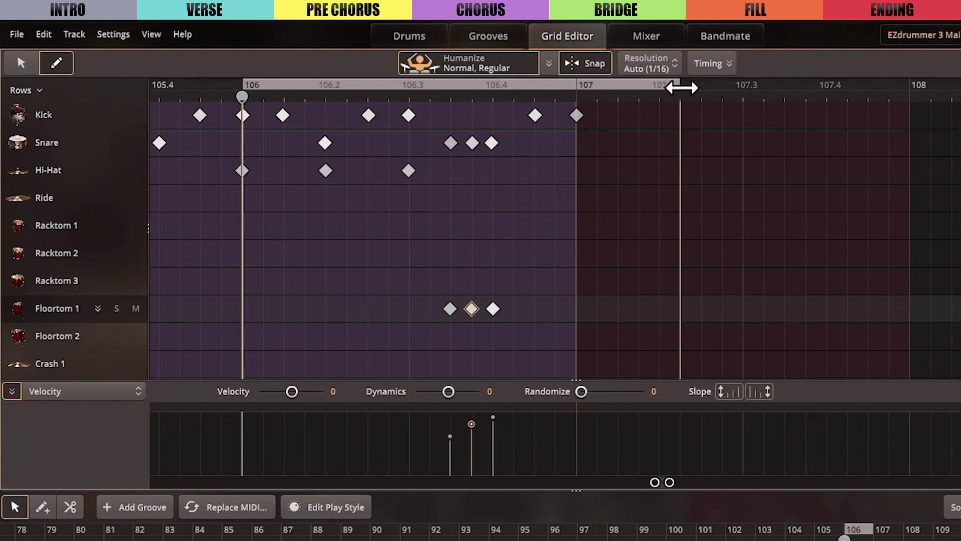
key(space)
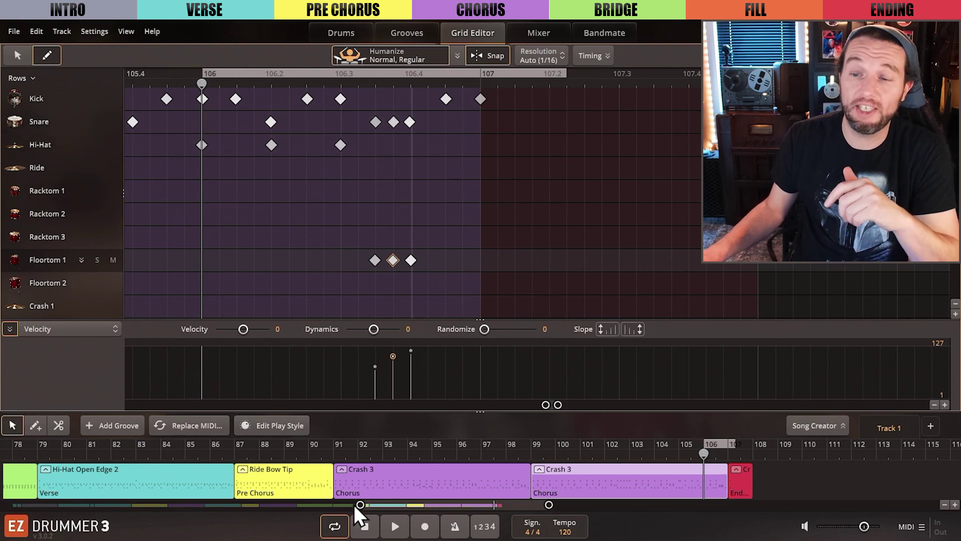
- Zoom the arrangement out to show the song from bar 1 and open Song Creator
drag(359, 507, 7, 505)
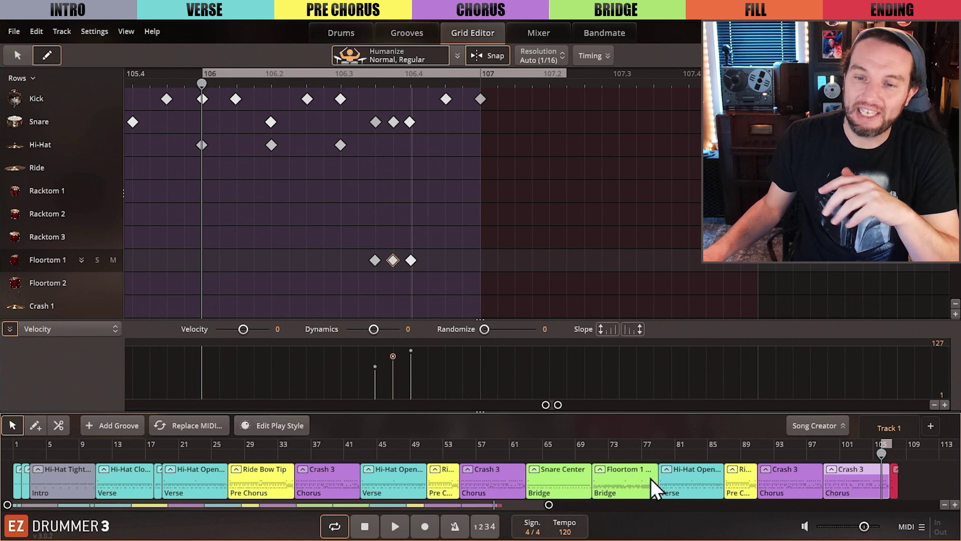
click(811, 426)
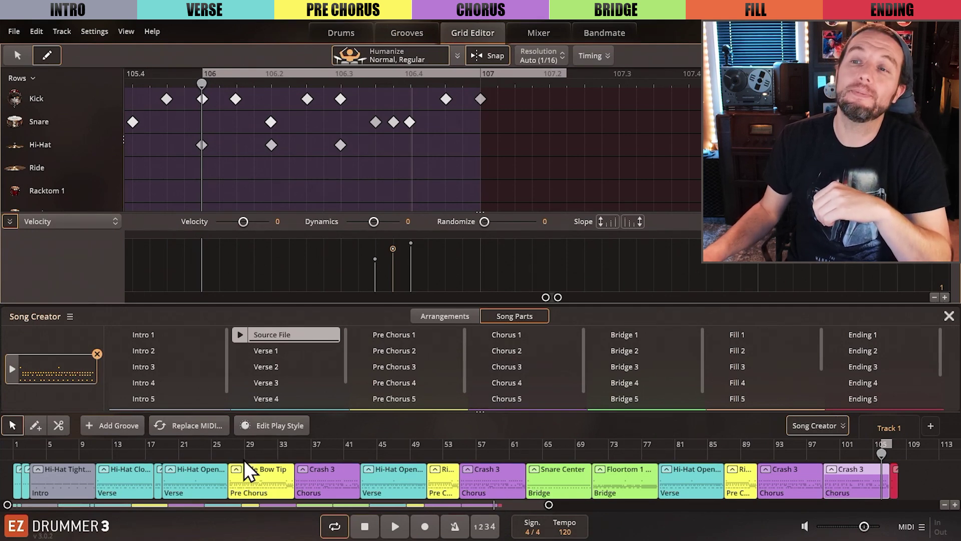
- Use Replace All Choruses on Track to put the Chorus 3 ride groove on every Track 1 chorus
drag(549, 505, 647, 505)
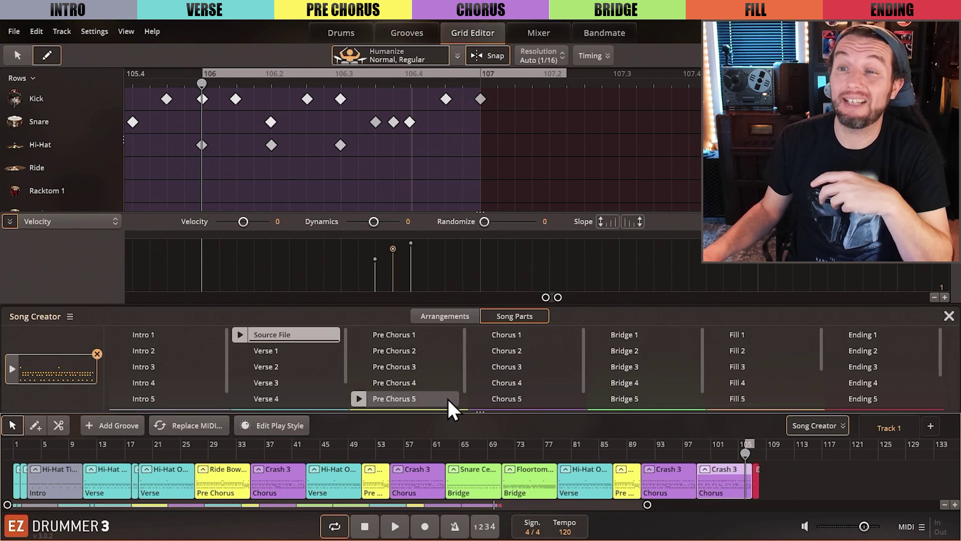
click(501, 370)
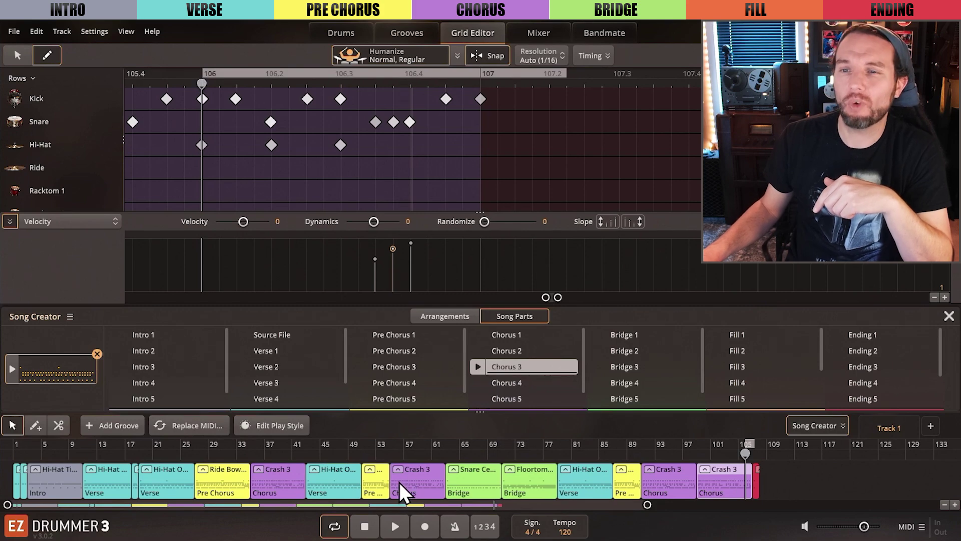
right_click(528, 370)
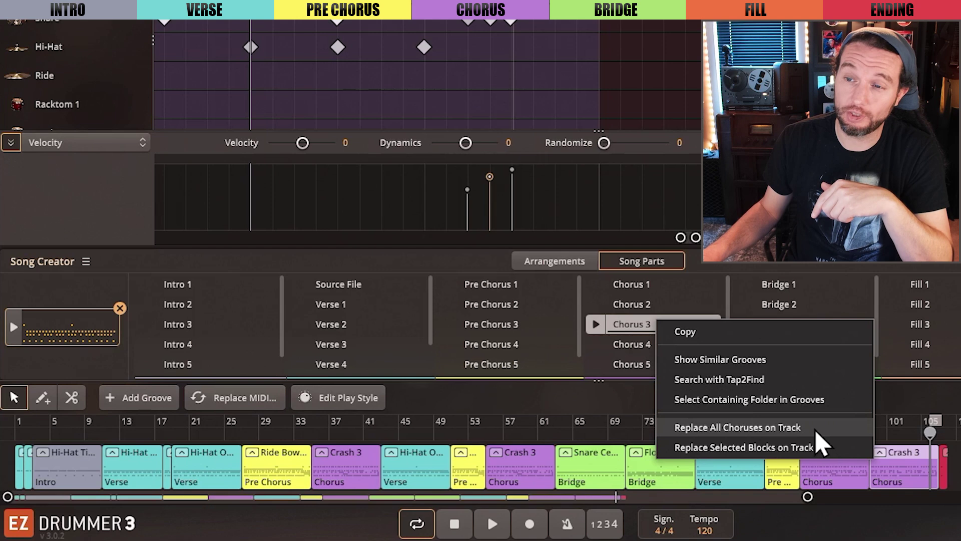
click(716, 428)
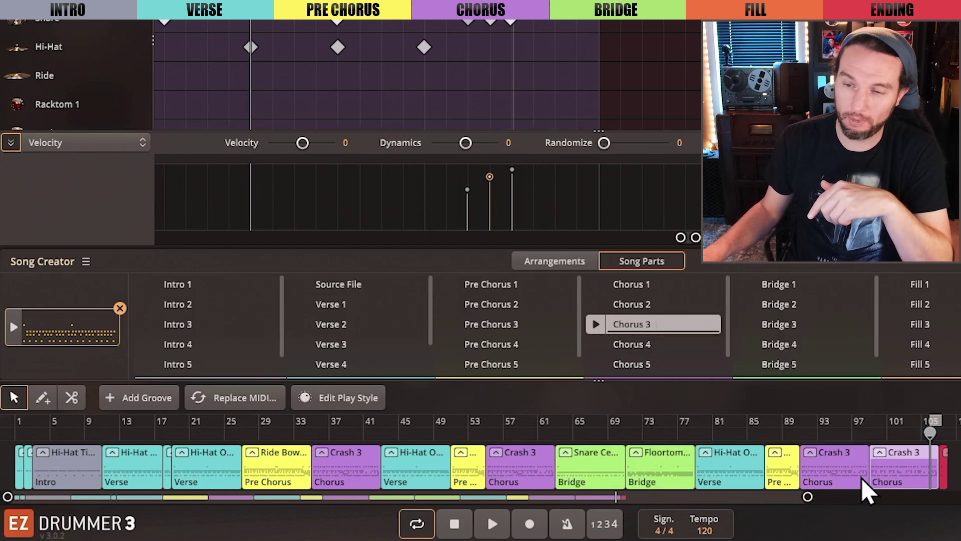
right_click(652, 330)
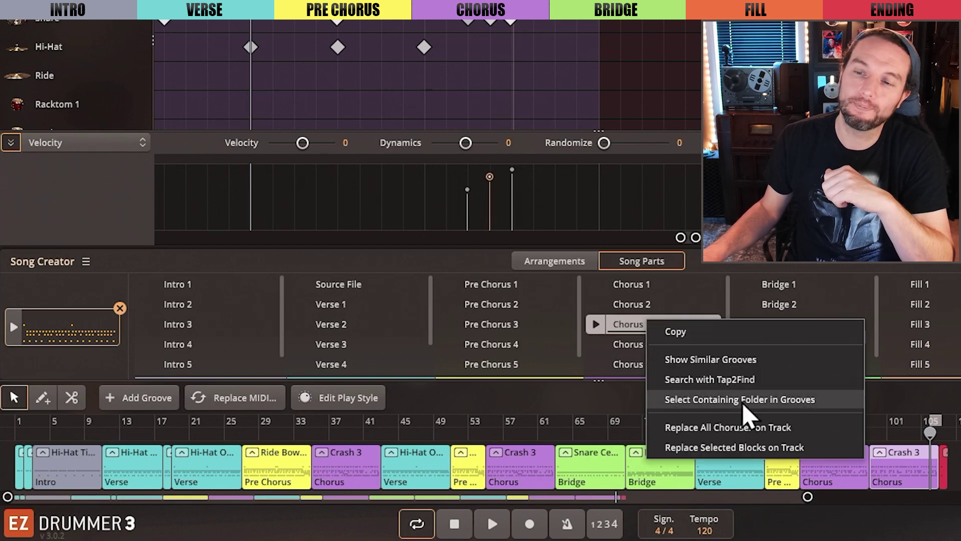
click(720, 425)
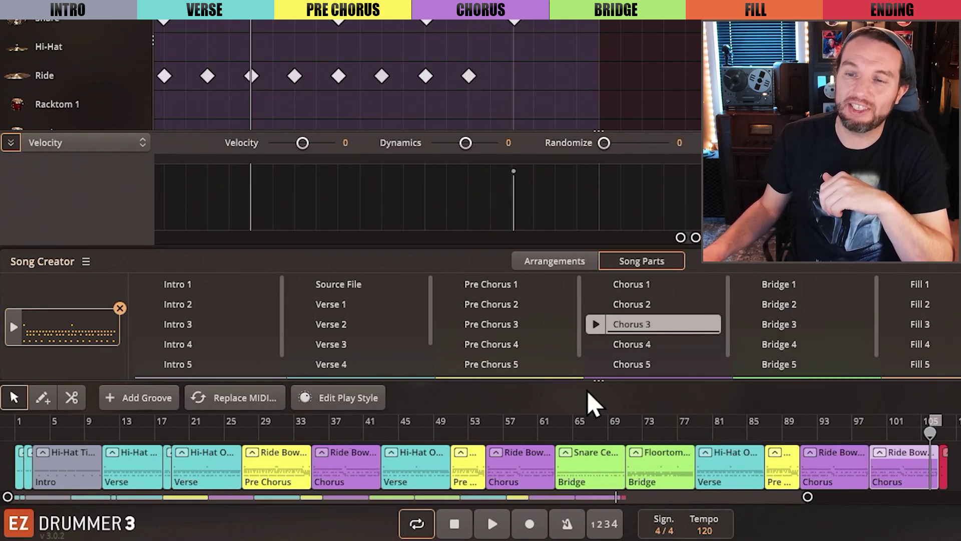
- Replace the chorus block at bar 53 with the Chorus 6 groove
click(520, 476)
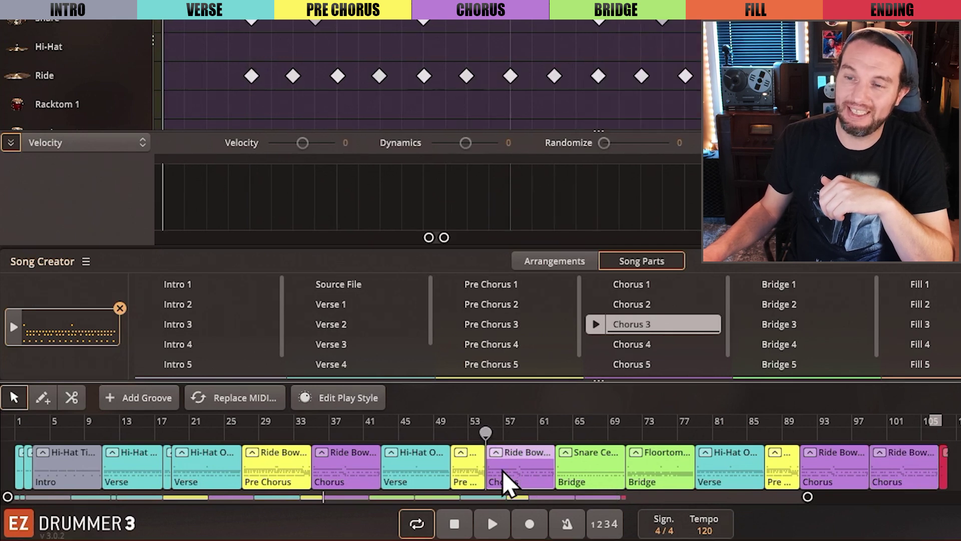
scroll(659, 339, down, 1)
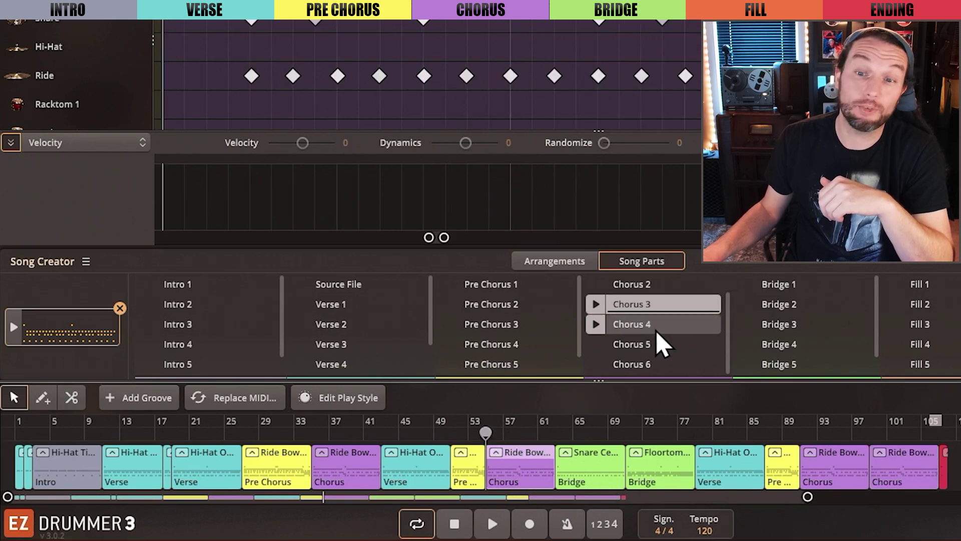
right_click(641, 365)
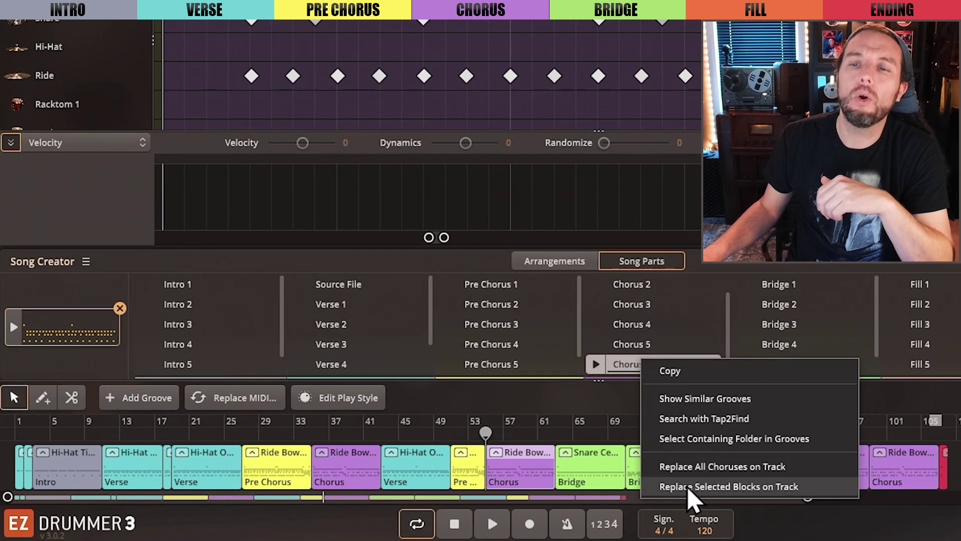
click(723, 486)
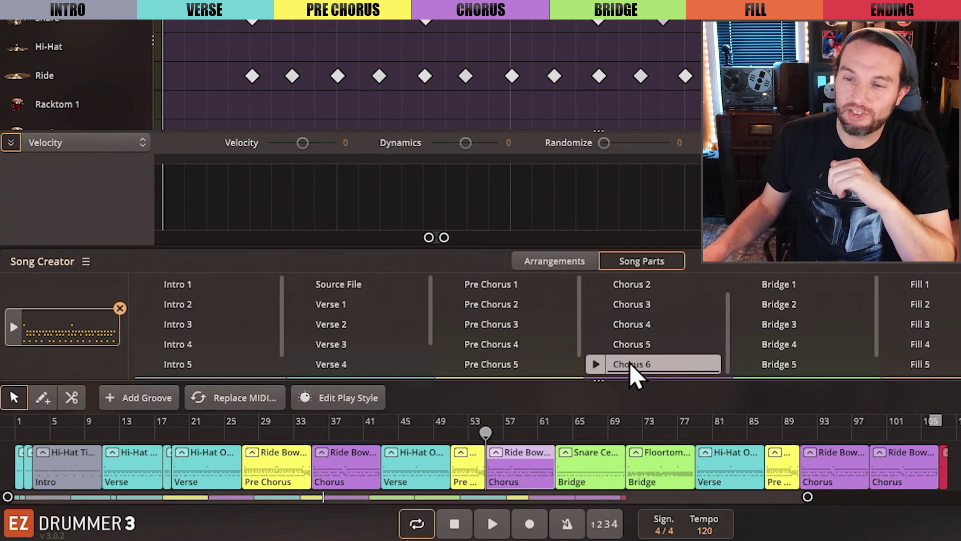
- Select both Bridge blocks and replace them with Chorus 6
click(590, 468)
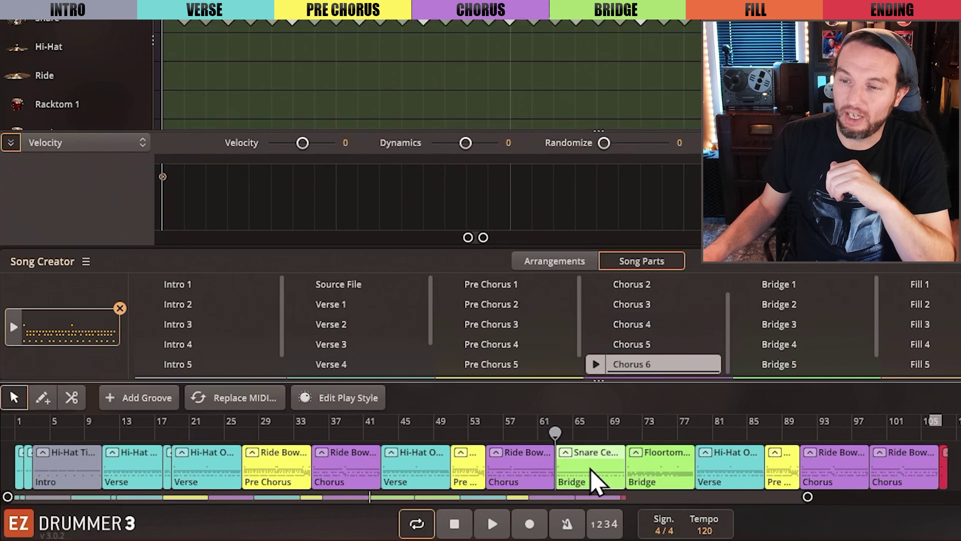
click(653, 473)
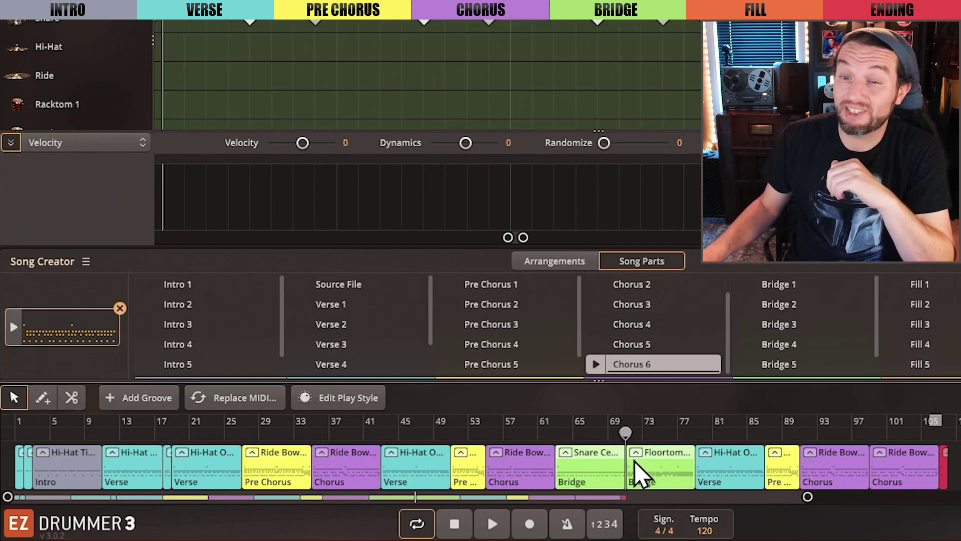
right_click(668, 365)
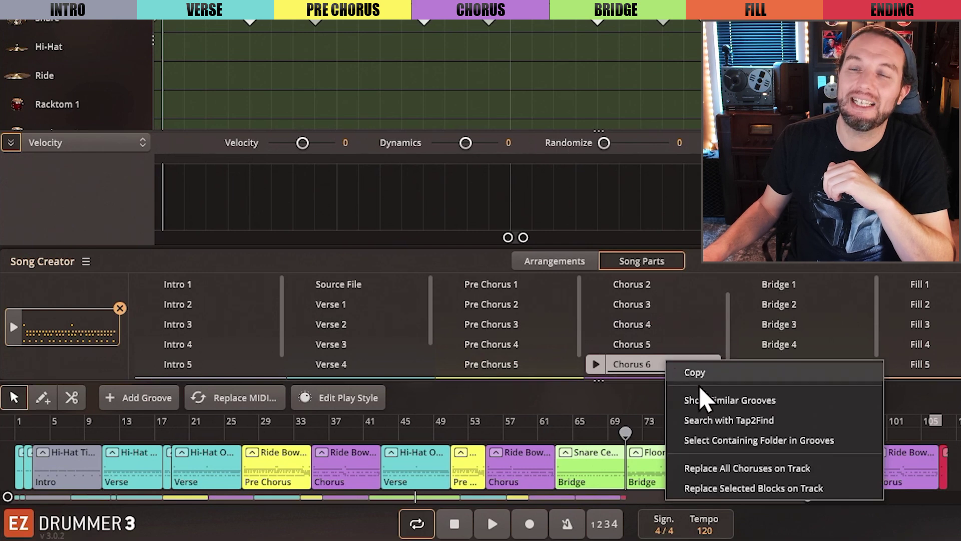
click(704, 488)
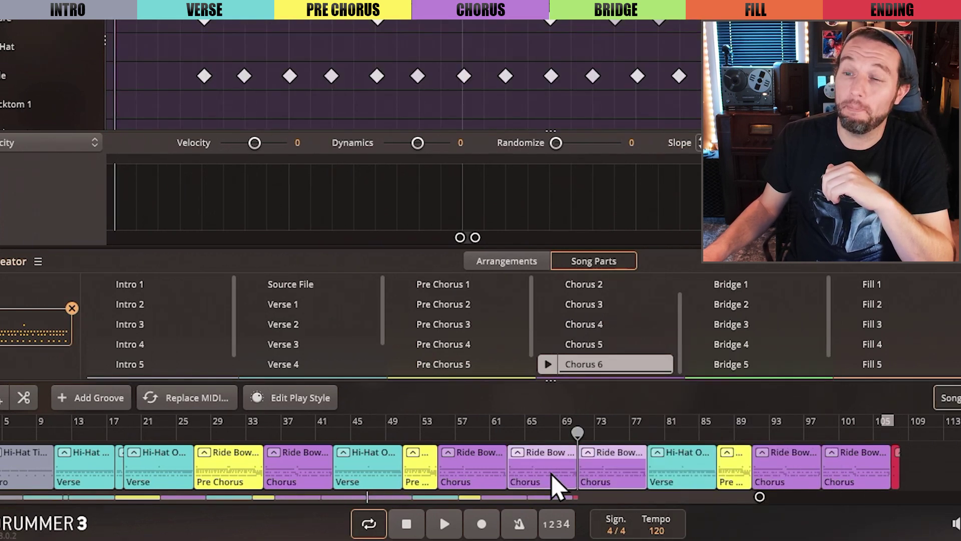
- Relabel the two middle chorus-groove blocks as Bridge song parts
right_click(599, 474)
mouse_move(424, 370)
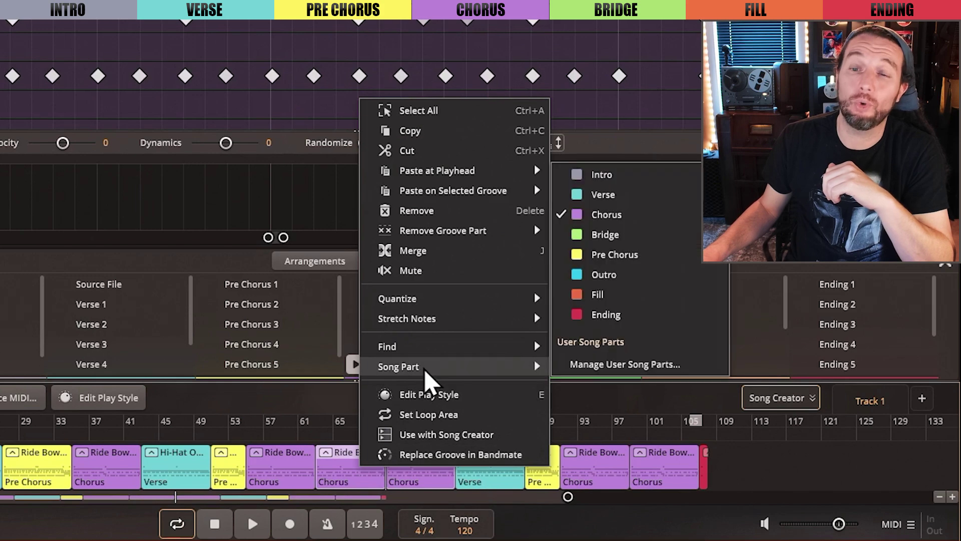
click(611, 236)
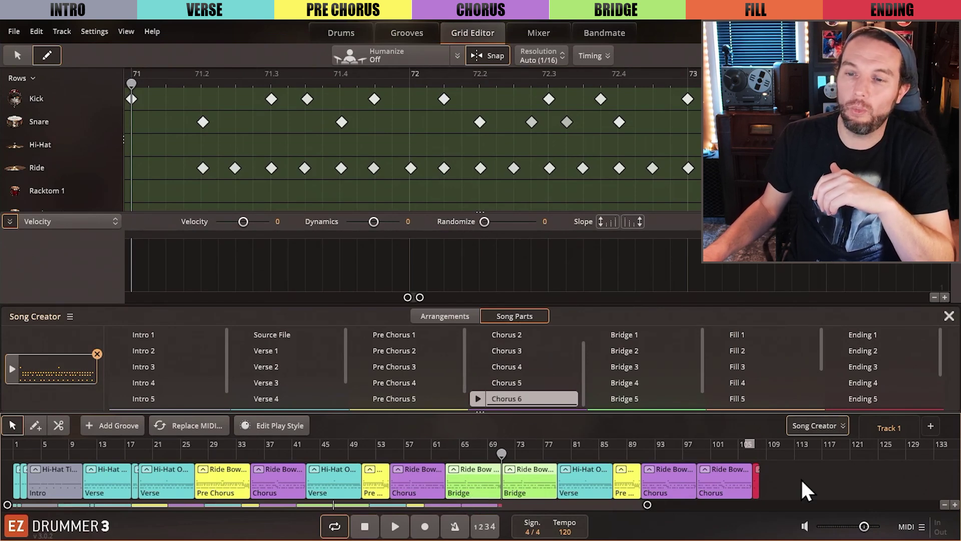
- Select every block in the arrangement and copy them all
right_click(779, 475)
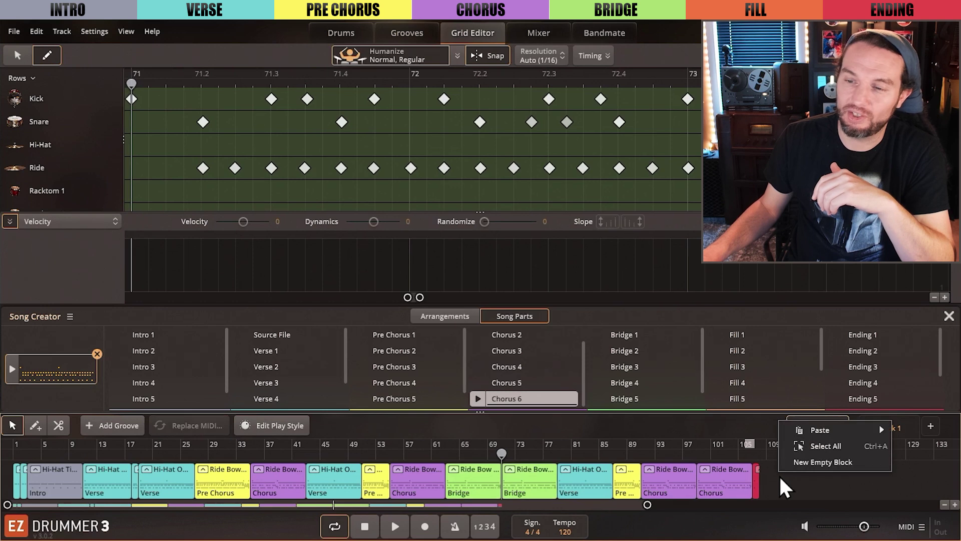
click(824, 446)
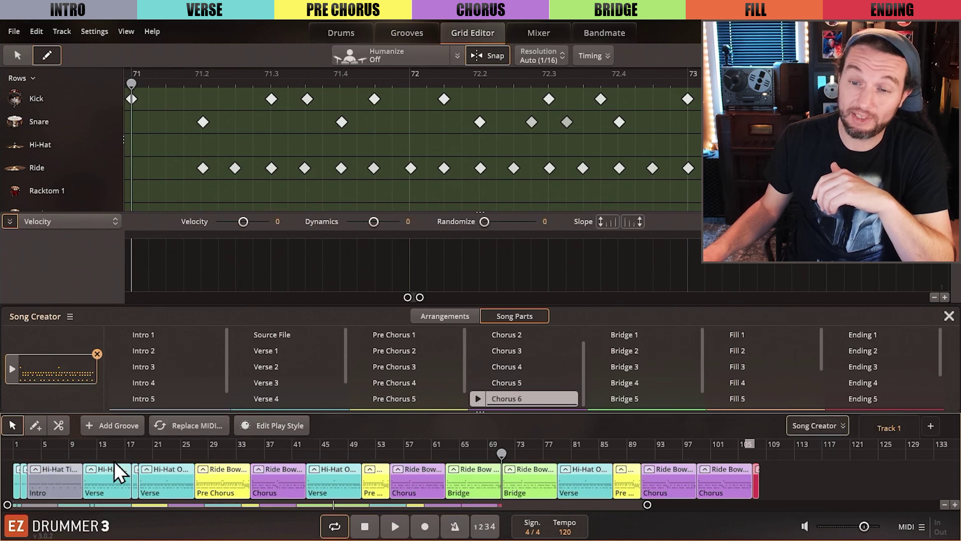
right_click(728, 483)
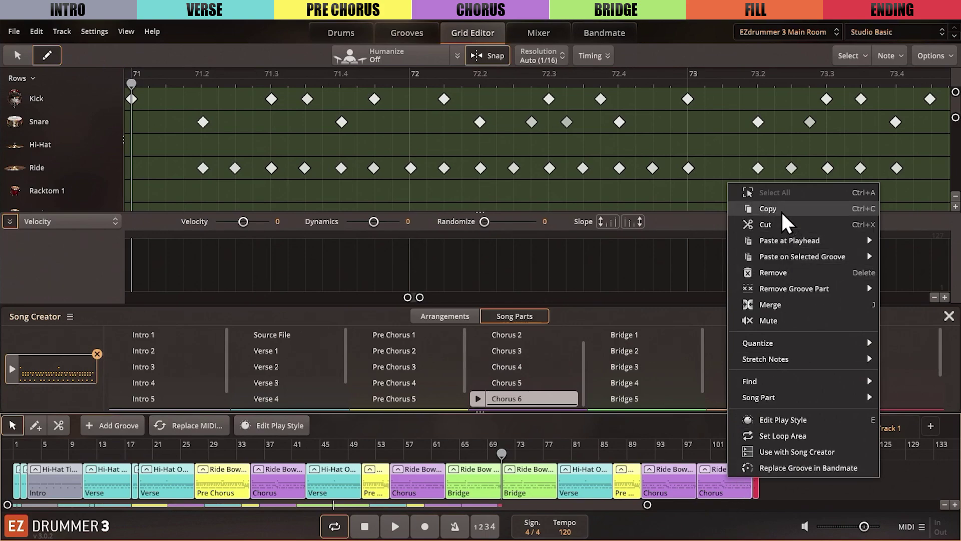
click(806, 207)
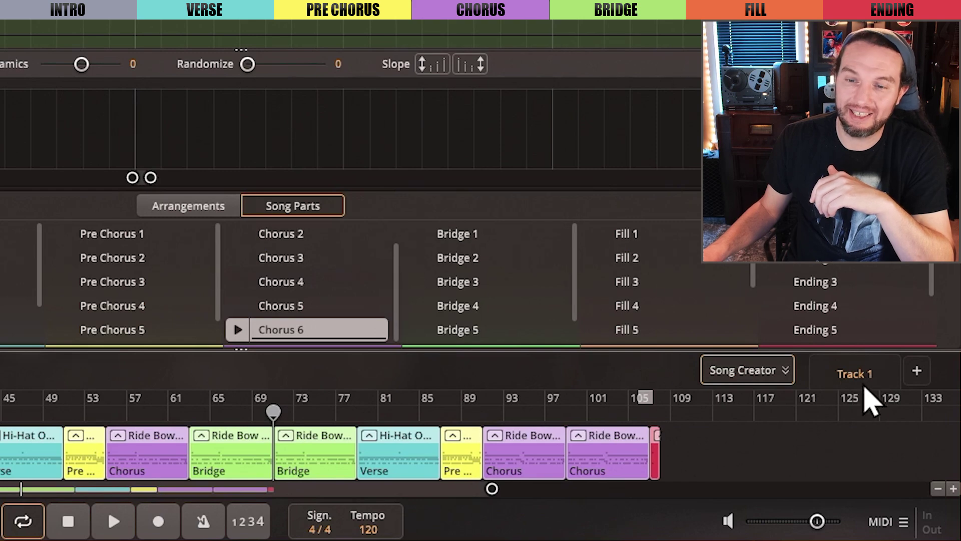
- Add an empty Track 2 and paste the full copied arrangement into it
click(917, 370)
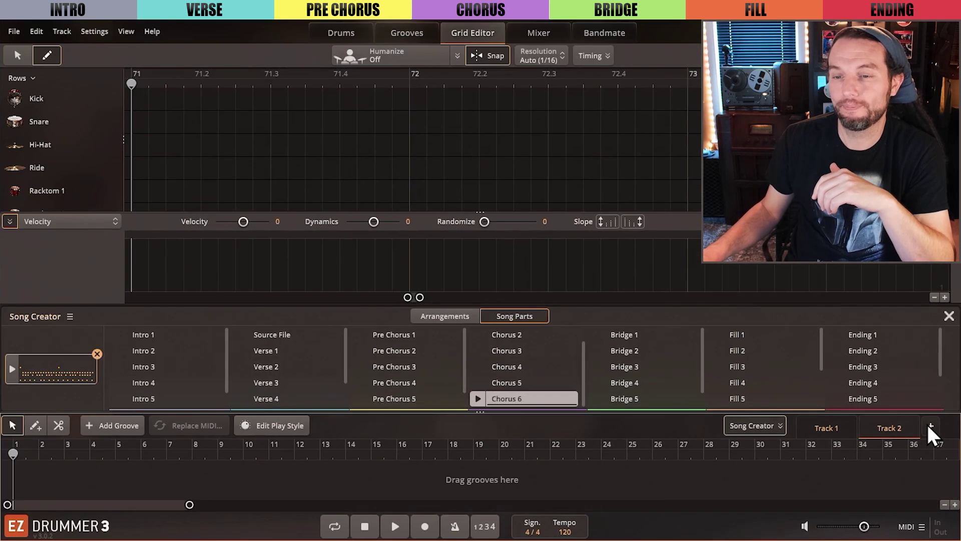
right_click(15, 480)
mouse_move(46, 433)
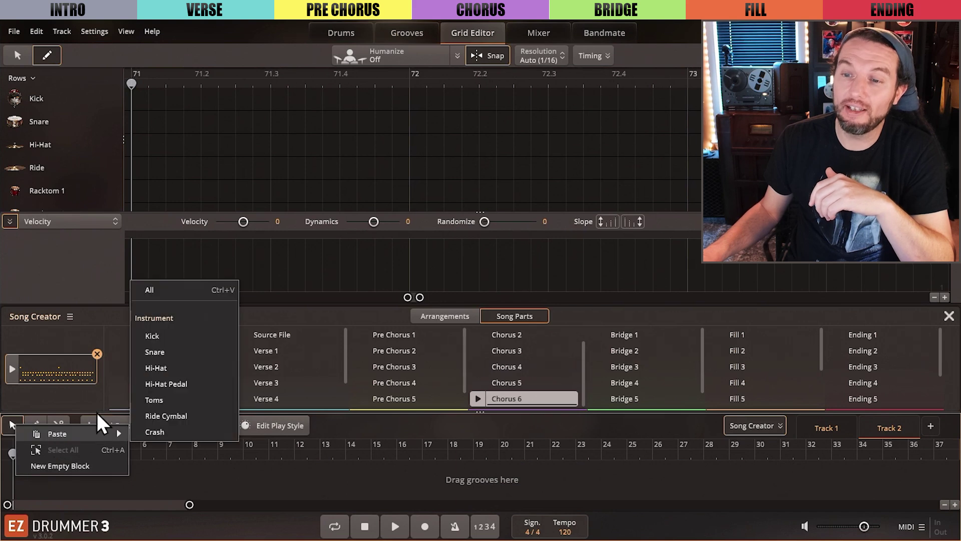
click(157, 289)
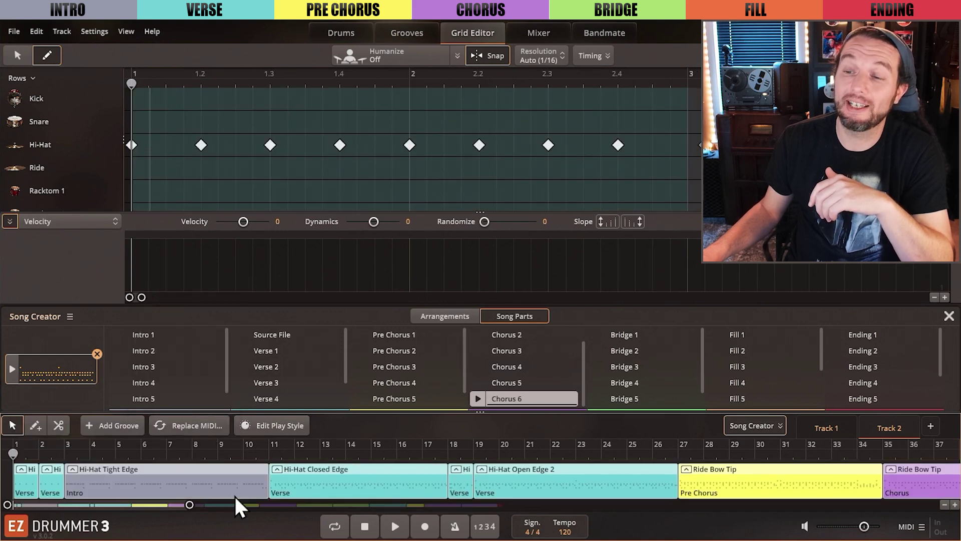
- Copy the last two chorus blocks and paste them after the song's end at bar 121
drag(190, 504, 540, 504)
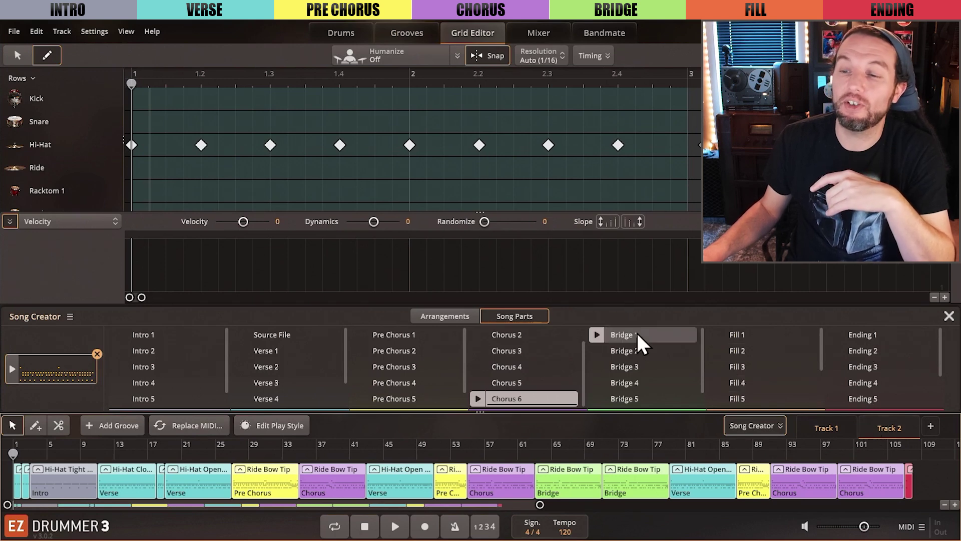
drag(504, 335, 801, 485)
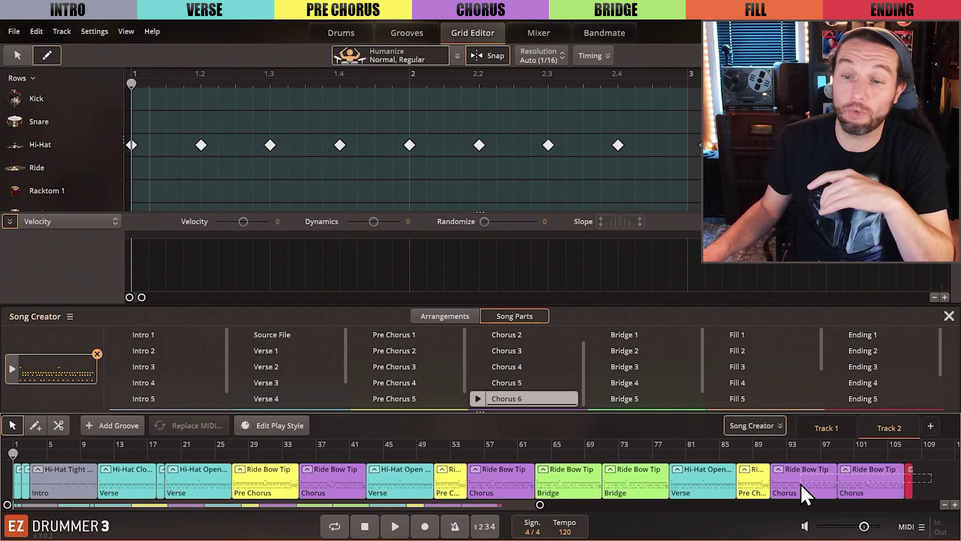
right_click(801, 485)
click(851, 211)
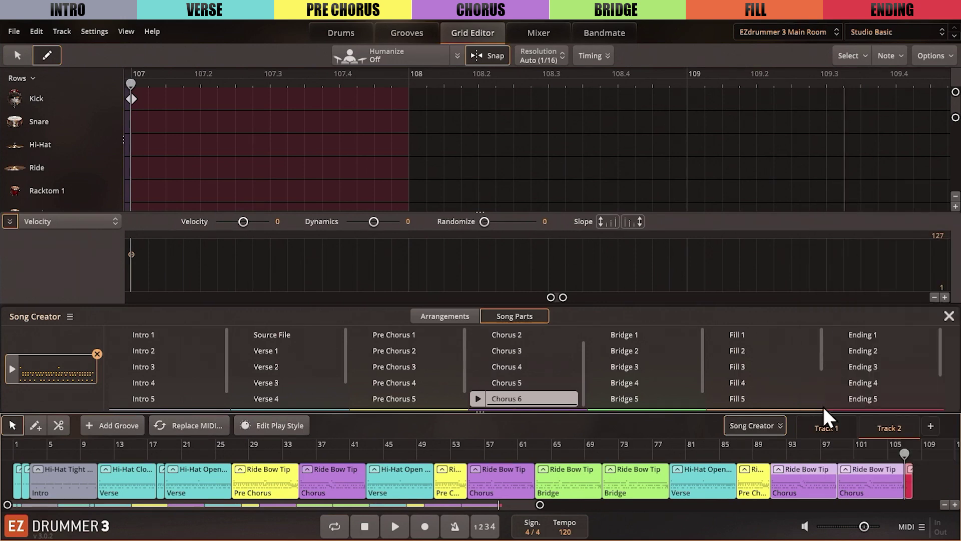
click(825, 428)
right_click(850, 475)
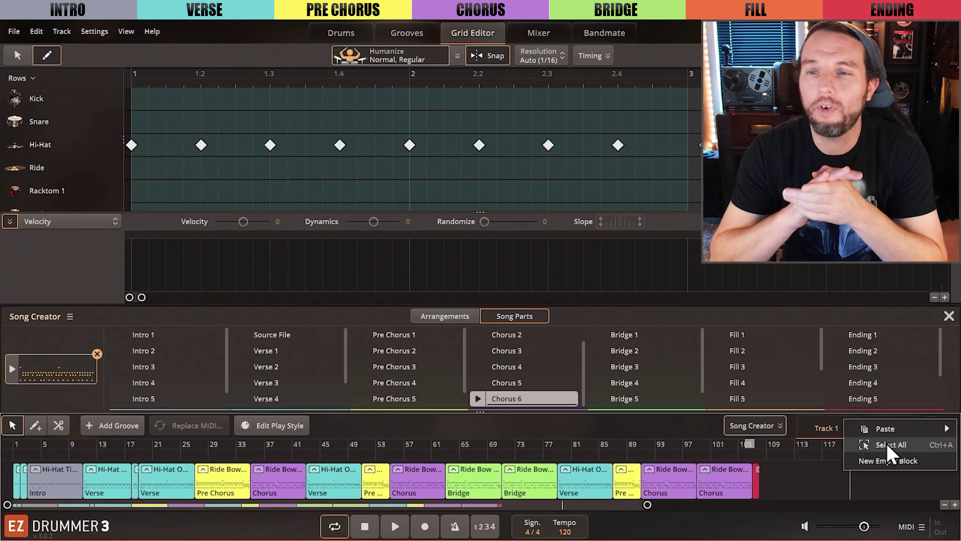
mouse_move(889, 431)
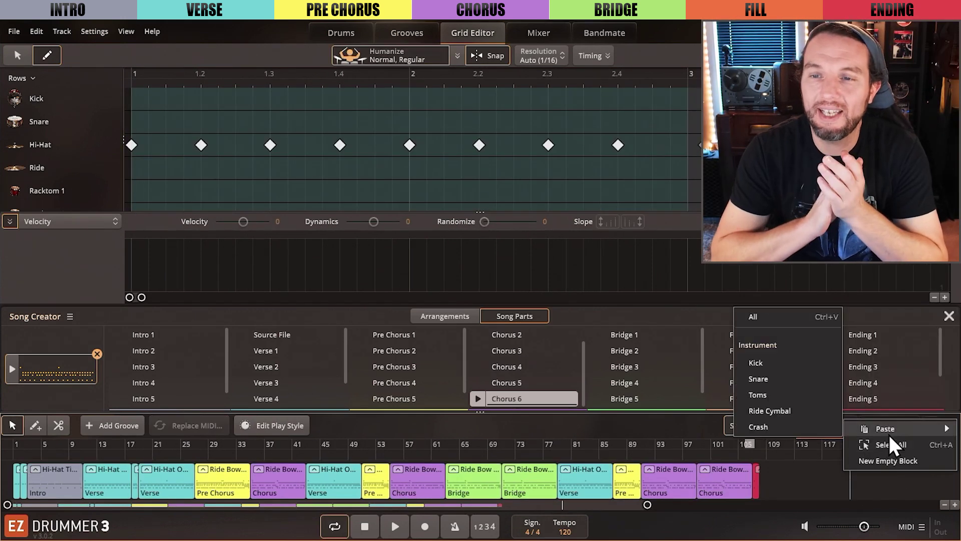
click(787, 321)
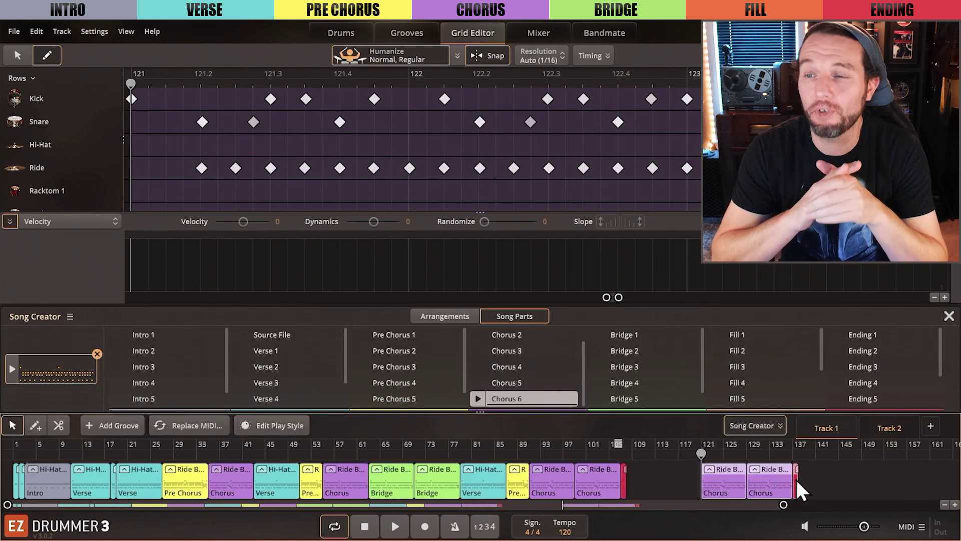